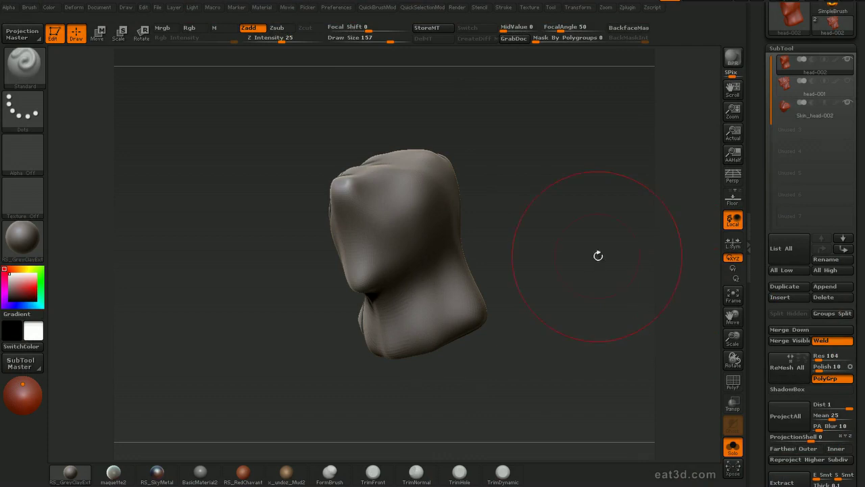
- Mask one half of the Skin_head-002 subtool and restore the head's symmetry with Smart ReSym
click(782, 110)
drag(610, 241, 652, 257)
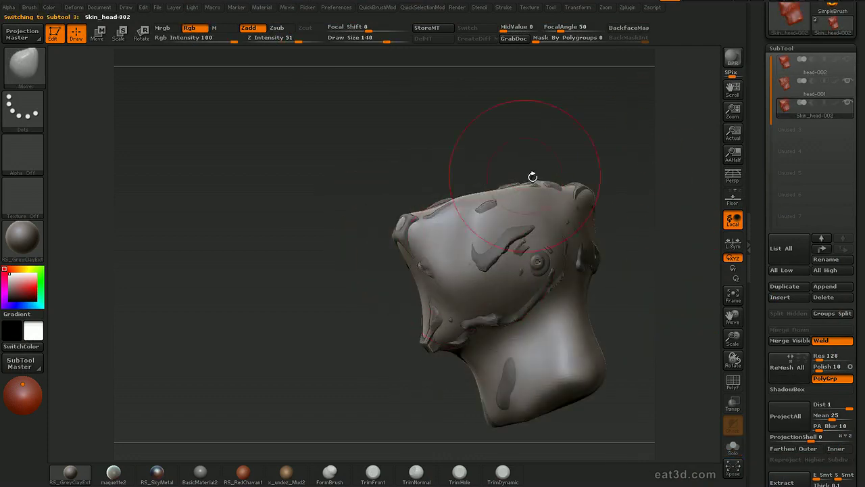
drag(557, 161, 659, 196)
key(])
drag(525, 263, 536, 269)
shift+drag(609, 203, 625, 189)
ctrl+drag(630, 86, 477, 424)
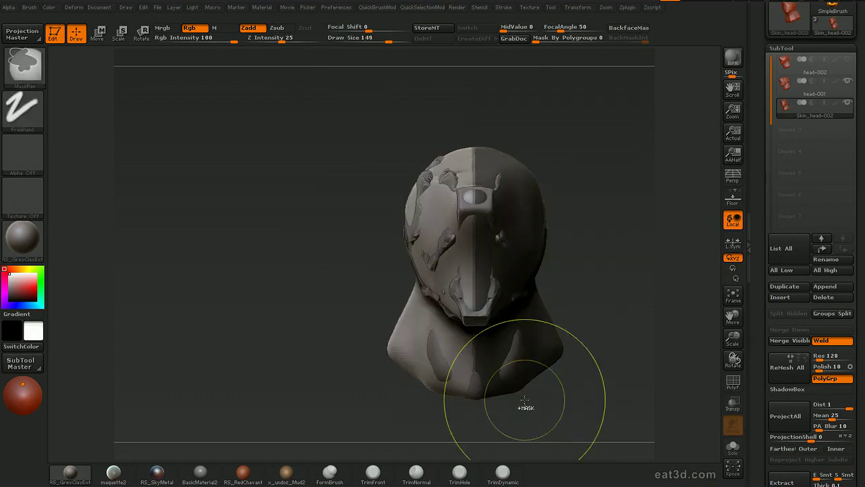
mouse_move(603, 206)
ctrl+mouse_down()
mouse_move(621, 196)
mouse_move(615, 173)
ctrl+mouse_up()
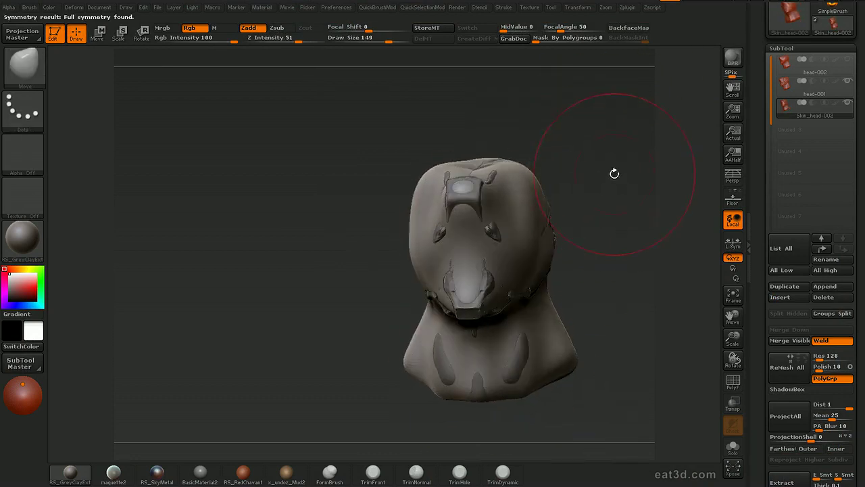
- Paint and fill a stepped plate-shaped mask on the upper side of Skin_head-002 above the round ear disc
drag(565, 198, 638, 151)
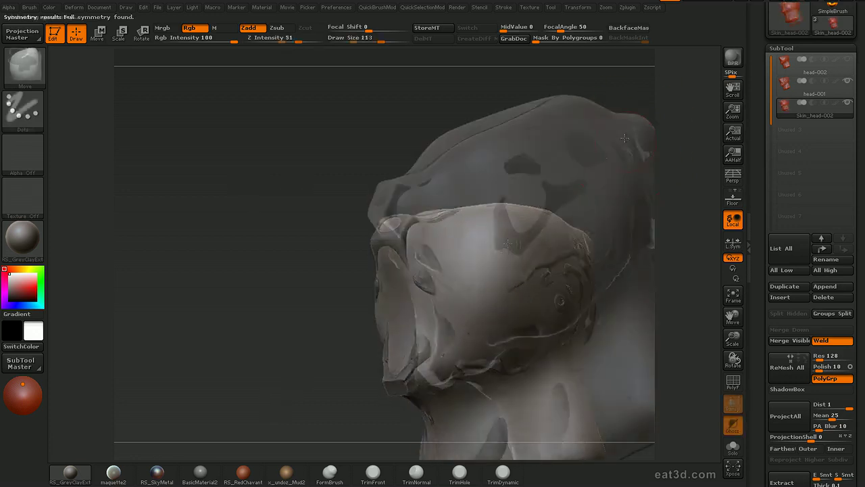
mouse_move(498, 217)
mouse_down()
mouse_move(512, 169)
mouse_move(568, 158)
mouse_up()
mouse_move(683, 150)
mouse_down()
mouse_move(656, 212)
mouse_move(655, 196)
mouse_up()
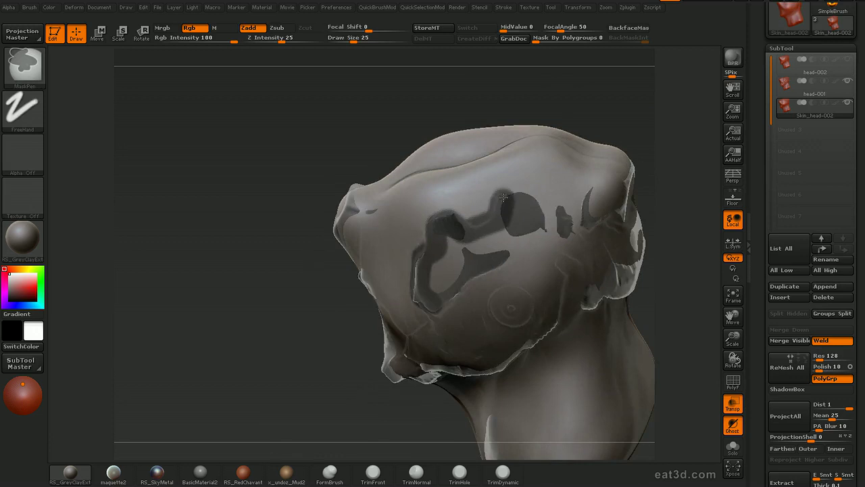
ctrl+drag(504, 199, 539, 204)
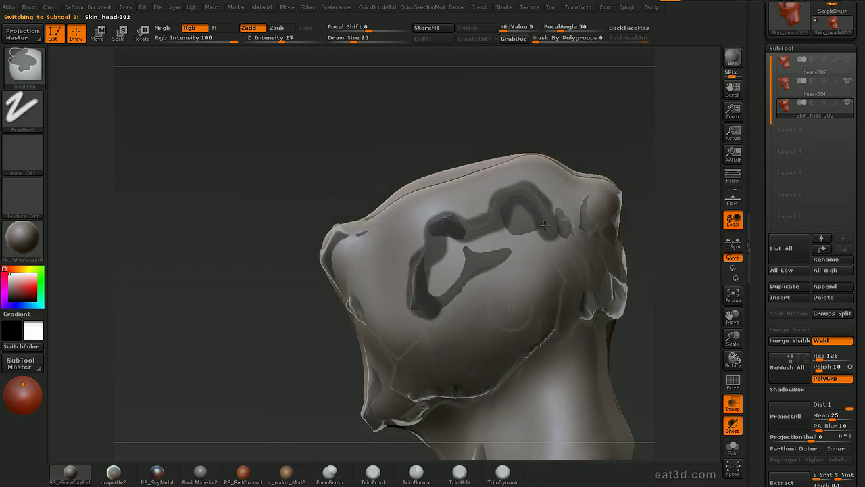
mouse_move(426, 314)
ctrl+mouse_down()
mouse_move(463, 274)
mouse_move(519, 242)
ctrl+mouse_up()
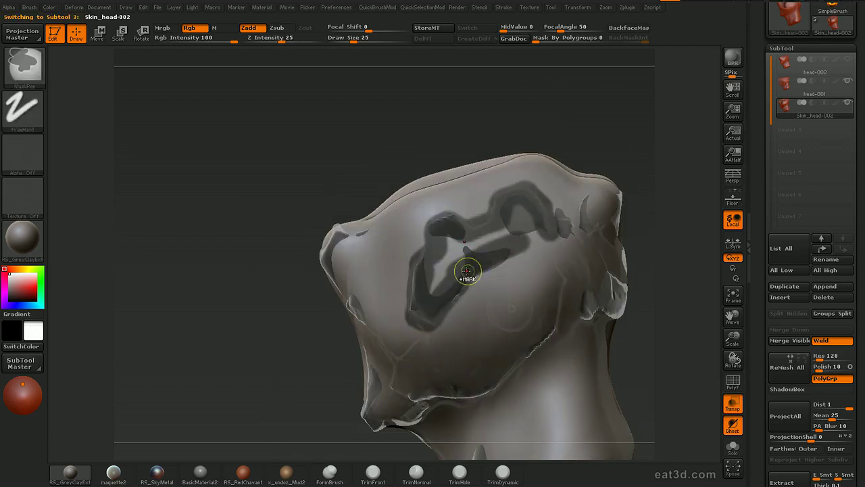
ctrl+drag(452, 288, 438, 301)
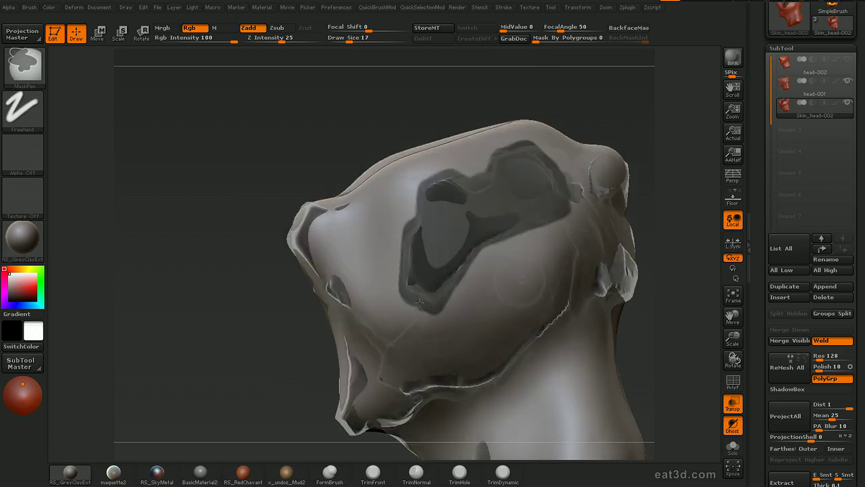
mouse_move(667, 295)
mouse_down()
mouse_move(678, 279)
mouse_move(750, 311)
mouse_up()
- Extract the masked plate area as a new subtool and select it
drag(754, 362, 748, 316)
click(786, 396)
drag(752, 177, 754, 312)
click(781, 166)
- Apply GroupsLoops to the extracted plate with 5 loops and polish 5
key(ctrl)
key(ctrl+t)
mouse_move(606, 253)
mouse_down()
mouse_move(618, 261)
mouse_move(524, 330)
mouse_move(560, 189)
mouse_up()
key(d)
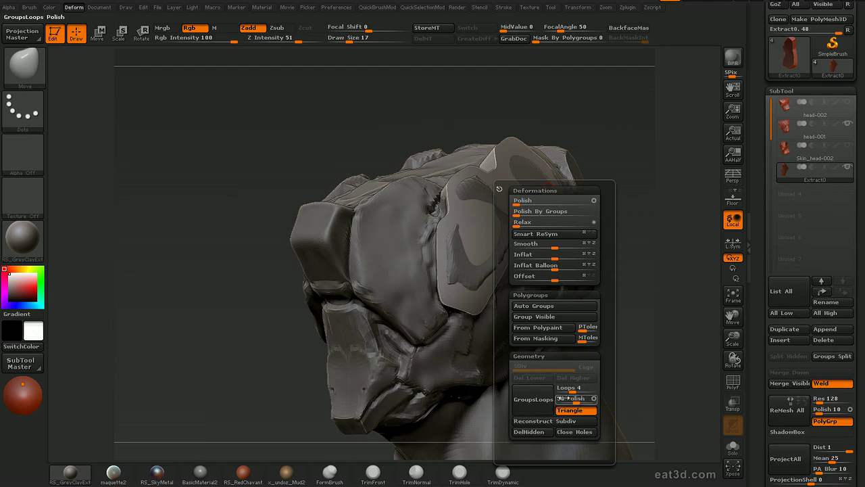
click(572, 391)
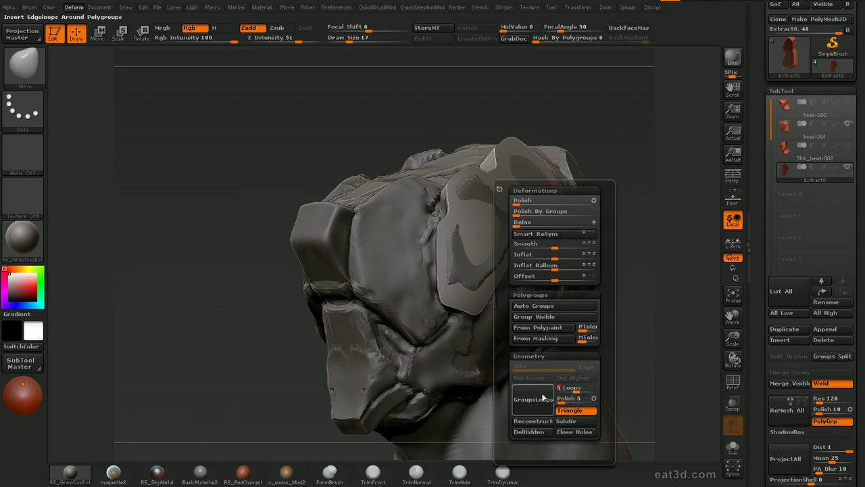
click(537, 399)
- Clip the lower and front edges of the extracted side plate into straight segments with ClipCurve
mouse_move(656, 257)
mouse_down()
mouse_move(657, 180)
mouse_move(663, 214)
mouse_up()
shift+drag(476, 317, 470, 291)
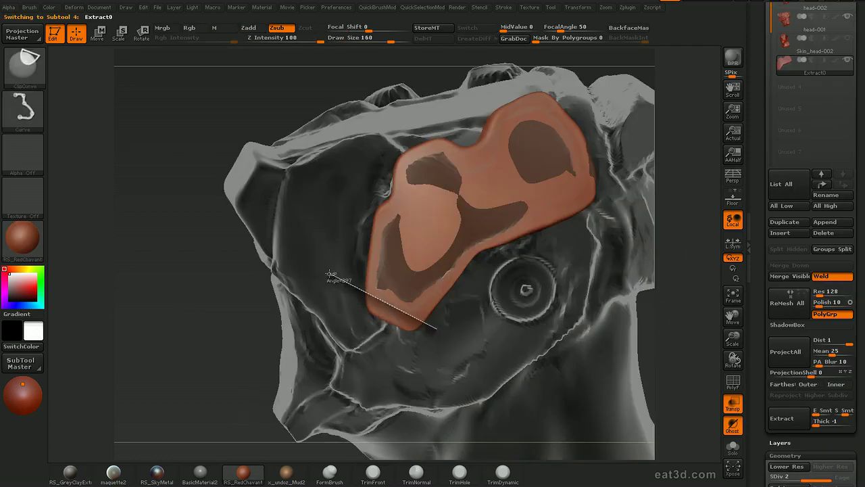
mouse_move(612, 181)
ctrl+shift+mouse_down()
mouse_move(468, 252)
mouse_move(406, 334)
ctrl+shift+mouse_up()
drag(672, 298, 683, 306)
ctrl+shift+drag(391, 335, 398, 195)
drag(635, 278, 675, 304)
ctrl+shift+drag(385, 258, 424, 224)
drag(656, 242, 682, 233)
- Clip the top and rear edges of the side plate into angular, straight segments with ClipCurve
mouse_move(409, 195)
ctrl+shift+mouse_down()
mouse_move(467, 155)
mouse_move(493, 192)
mouse_move(527, 97)
ctrl+shift+mouse_up()
drag(666, 210, 670, 205)
ctrl+shift+drag(515, 141, 609, 99)
drag(669, 207, 686, 195)
ctrl+shift+drag(554, 99, 620, 162)
drag(672, 197, 689, 206)
ctrl+shift+drag(596, 132, 621, 217)
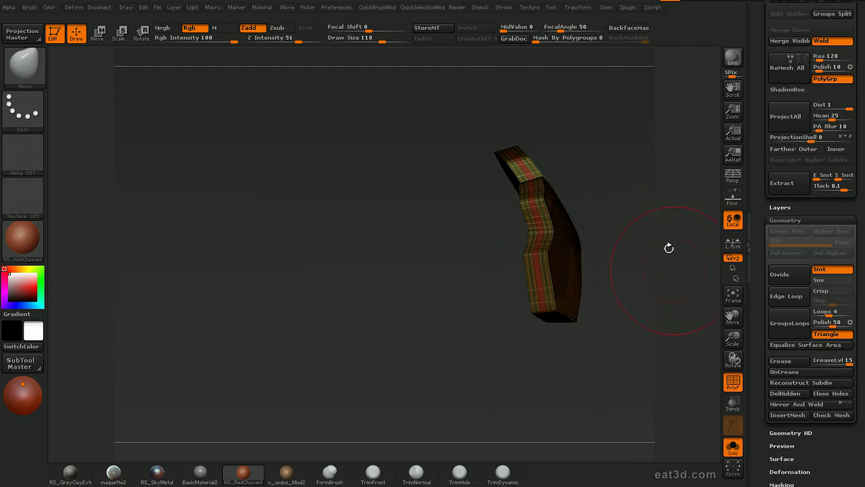
- Apply GroupsLoops with 4 loops and polish 6 to the isolated plate Extract4
key(d)
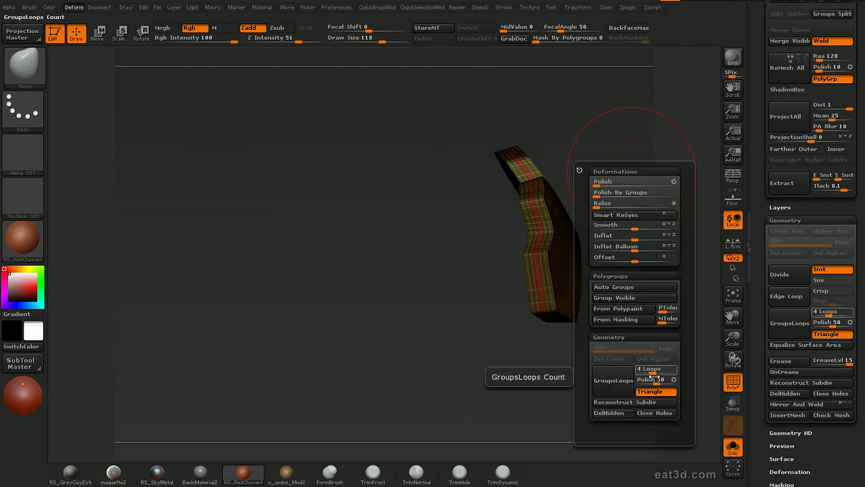
drag(647, 380, 641, 379)
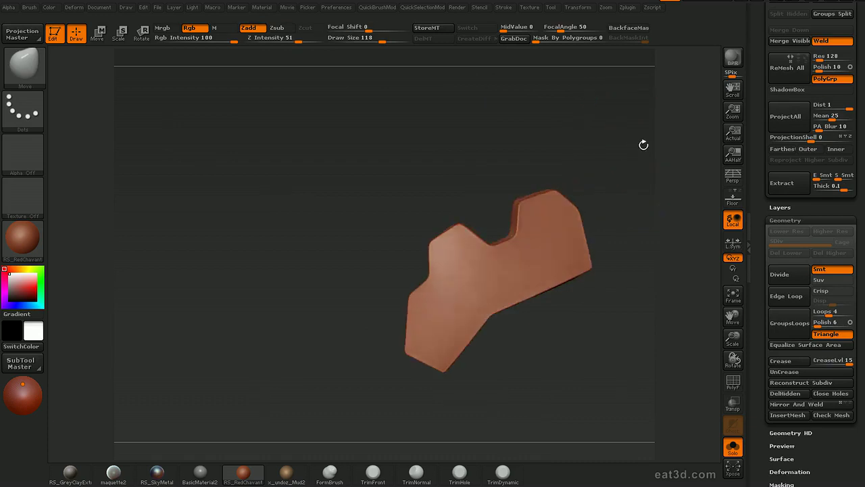
drag(644, 145, 656, 193)
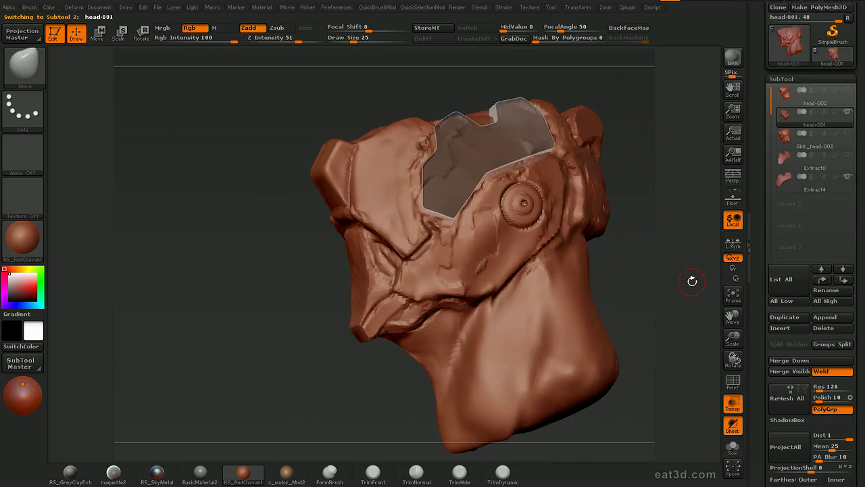
- Leave a reduced snapshot of the head-001 side view on the canvas and select Skin_head-002
alt+drag(633, 229, 449, 247)
key(shift+s)
alt+drag(388, 210, 640, 252)
click(784, 136)
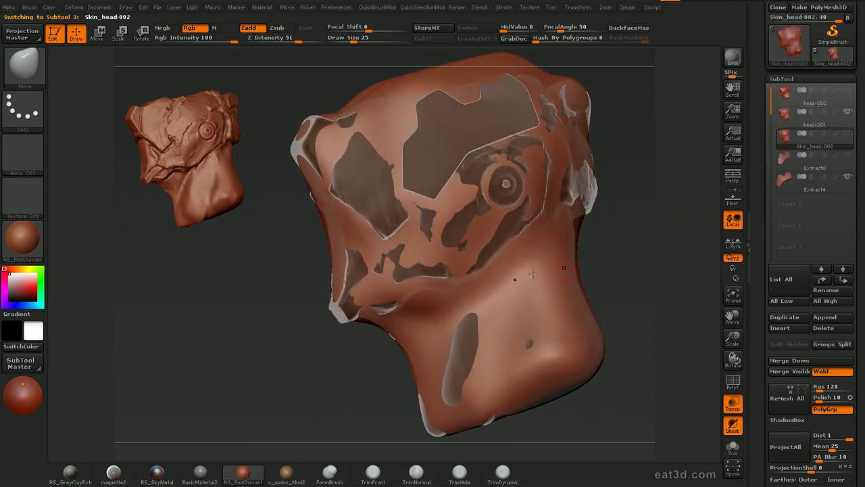
- Paint a mask strip along the jaw line of Skin_head-002 and up the front of the cheek
mouse_move(380, 257)
ctrl+mouse_down()
mouse_move(388, 280)
mouse_move(449, 277)
mouse_move(529, 217)
ctrl+mouse_up()
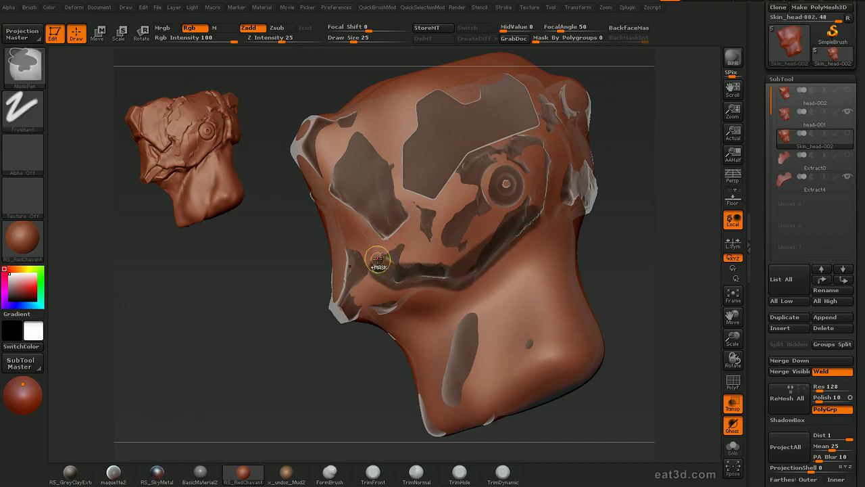
right_drag(380, 266, 386, 248)
key(bracketleft)
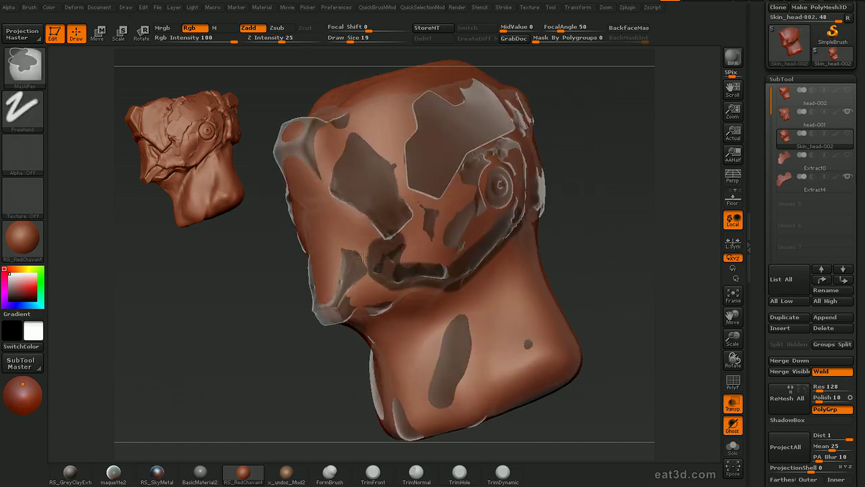
ctrl+drag(392, 241, 432, 203)
drag(624, 167, 583, 167)
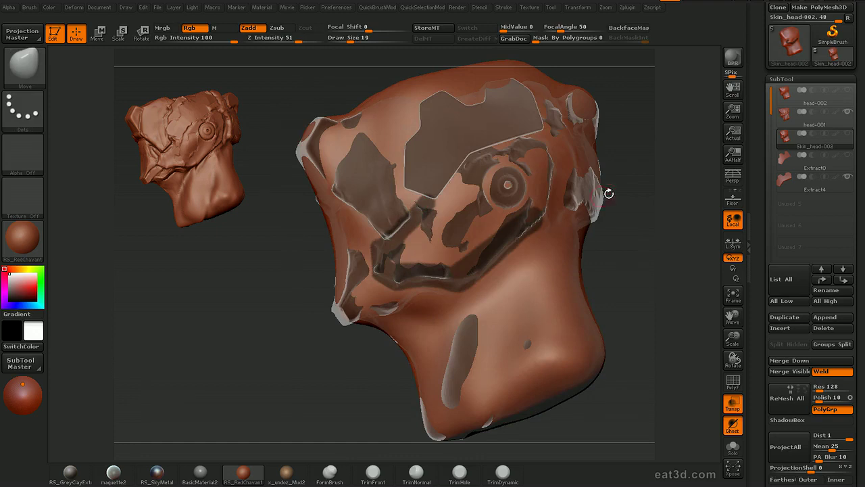
- Place a second head-001 snapshot, seen from the opposite side, below the first and reselect Skin_head-002
alt+drag(629, 248, 605, 186)
click(788, 119)
drag(584, 222, 622, 207)
alt+drag(621, 207, 690, 223)
key(shift+s)
drag(609, 241, 521, 265)
mouse_move(587, 274)
alt+mouse_down()
mouse_move(603, 293)
mouse_move(603, 277)
mouse_move(654, 265)
mouse_move(666, 204)
mouse_move(659, 213)
mouse_move(676, 211)
alt+mouse_up()
click(786, 140)
- Extend the cheek mask behind and above the round ear disc and fill in the enclosed area
key(ctrl)
mouse_move(652, 130)
mouse_down()
mouse_move(556, 162)
mouse_move(569, 161)
mouse_up()
key(ctrl)
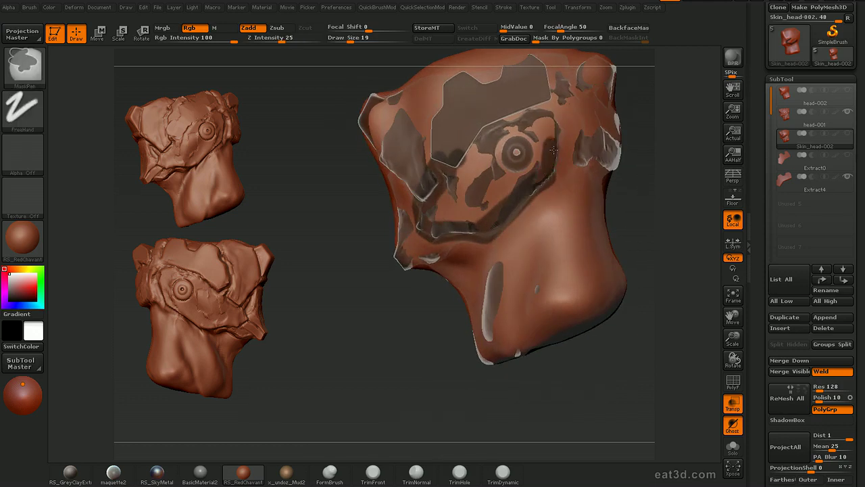
drag(554, 132, 547, 167)
mouse_move(662, 121)
mouse_down()
mouse_move(680, 137)
mouse_move(575, 159)
mouse_up()
key(ctrl)
mouse_move(551, 206)
mouse_down()
mouse_move(658, 178)
mouse_move(657, 185)
mouse_up()
key(ctrl)
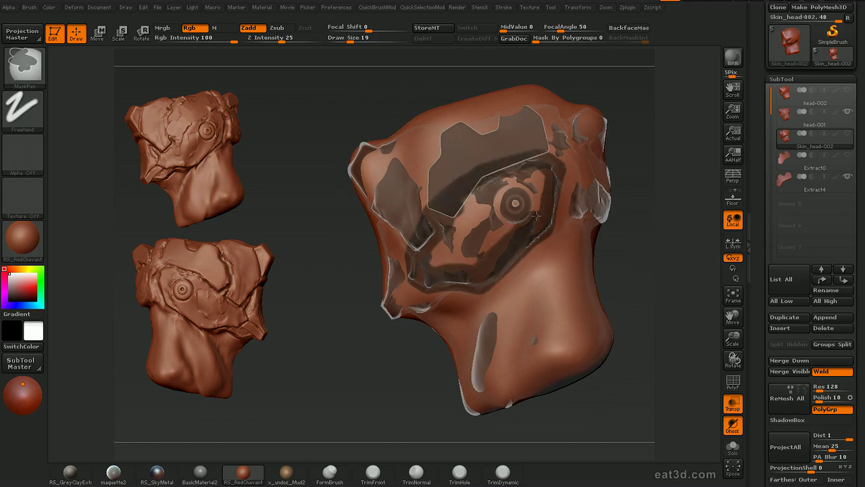
mouse_move(454, 208)
ctrl+mouse_down()
mouse_move(476, 223)
mouse_move(504, 209)
ctrl+mouse_up()
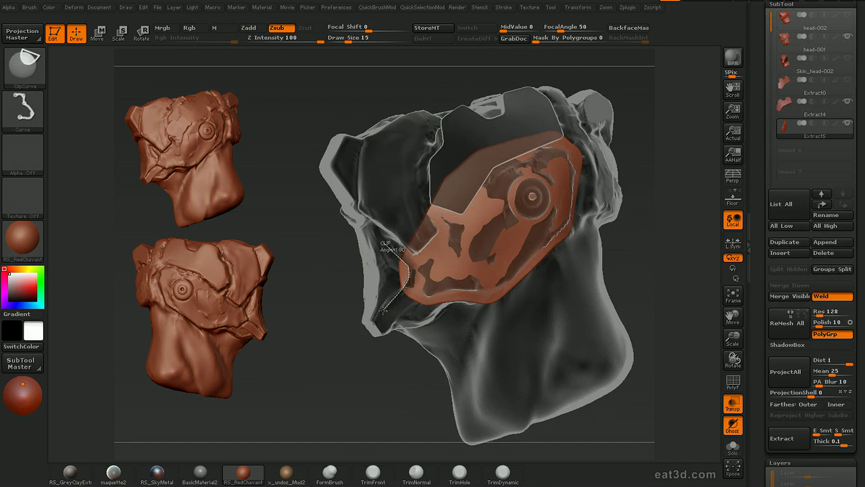
- Clip the front and lower edges of the extracted cheek plate Extract5 with ClipCurve
ctrl+shift+drag(324, 321, 325, 321)
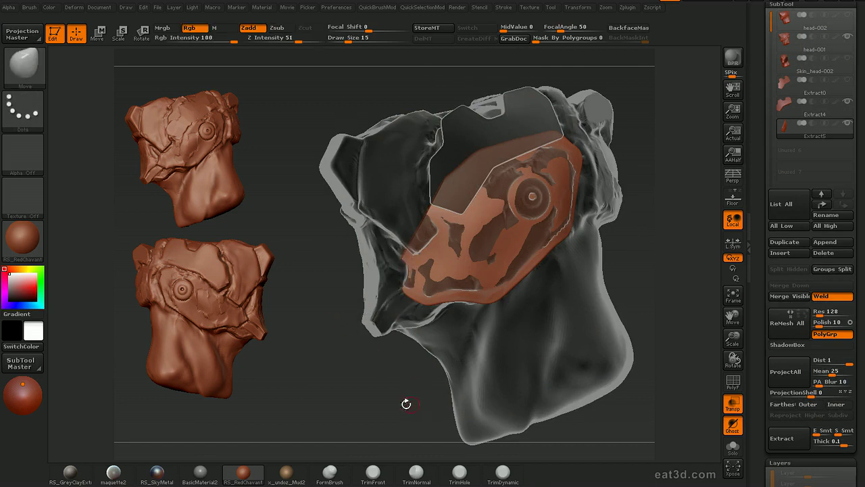
drag(416, 393, 424, 391)
ctrl+shift+drag(448, 307, 388, 278)
drag(641, 272, 629, 279)
ctrl+shift+drag(526, 300, 473, 292)
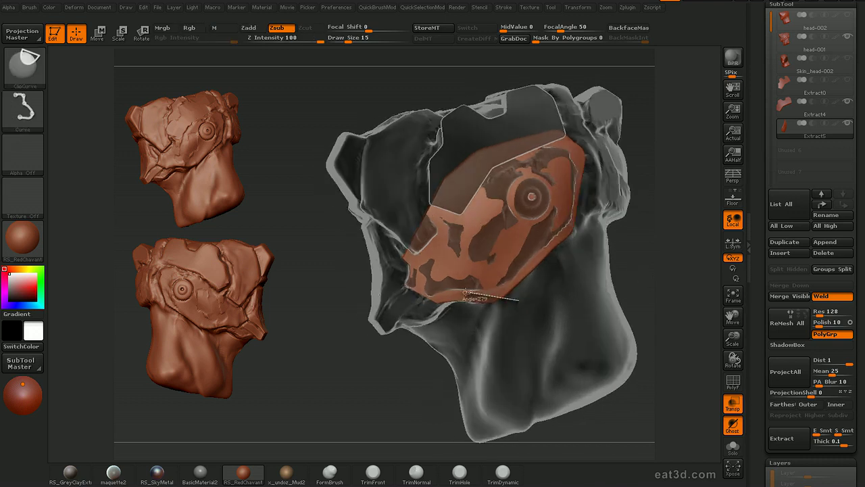
ctrl+shift+drag(409, 305, 409, 304)
mouse_move(638, 261)
mouse_down()
mouse_move(662, 257)
mouse_move(639, 262)
mouse_move(629, 251)
mouse_up()
ctrl+shift+drag(593, 206, 449, 328)
drag(675, 232, 636, 281)
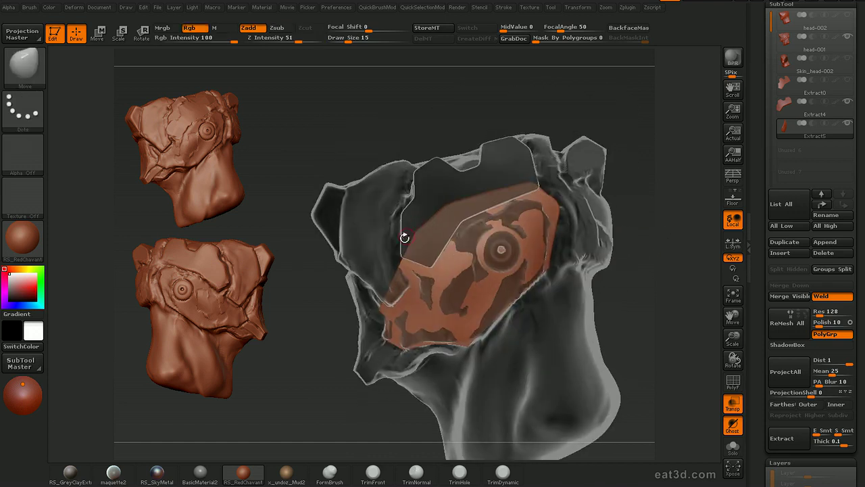
- Clip the upper and rear edges of the cheek plate into straight segments with ClipCurve
ctrl+shift+drag(389, 259, 460, 208)
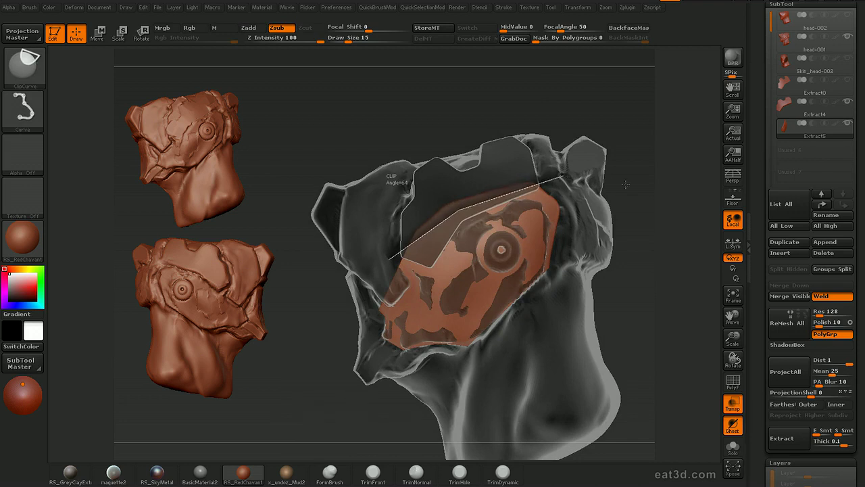
ctrl+shift+drag(568, 177, 569, 177)
drag(635, 203, 625, 202)
alt+drag(625, 202, 618, 161)
ctrl+shift+drag(500, 139, 550, 178)
drag(674, 210, 616, 195)
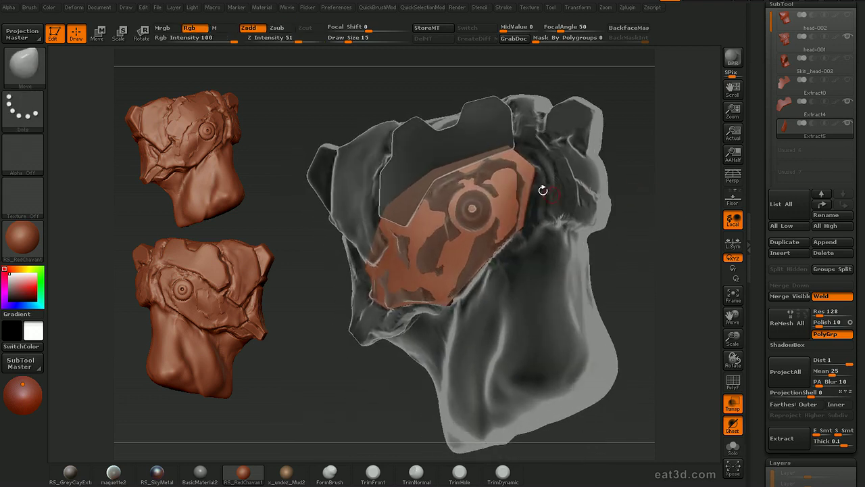
ctrl+shift+drag(532, 148, 515, 272)
- Extract a new subtool from the clipped cheek plate with thickness -0.5 and select it
mouse_move(611, 257)
alt+mouse_down()
mouse_move(636, 198)
mouse_move(710, 331)
alt+mouse_up()
scroll(804, 412, down, 2)
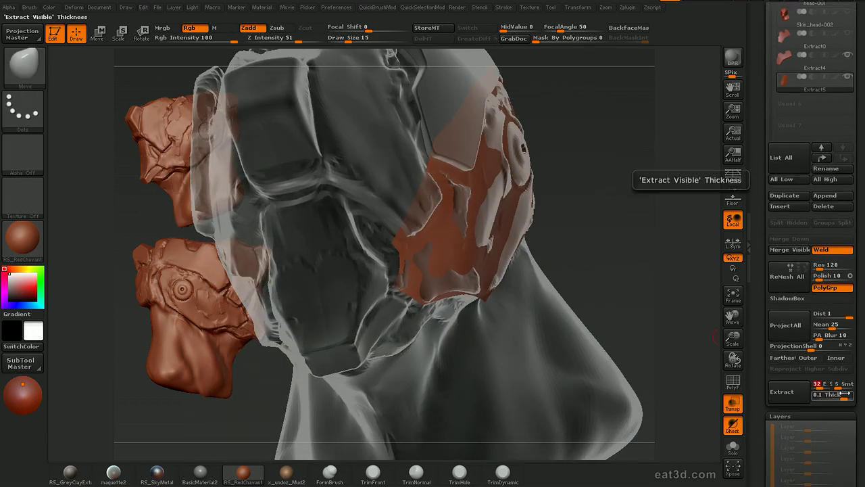
click(823, 395)
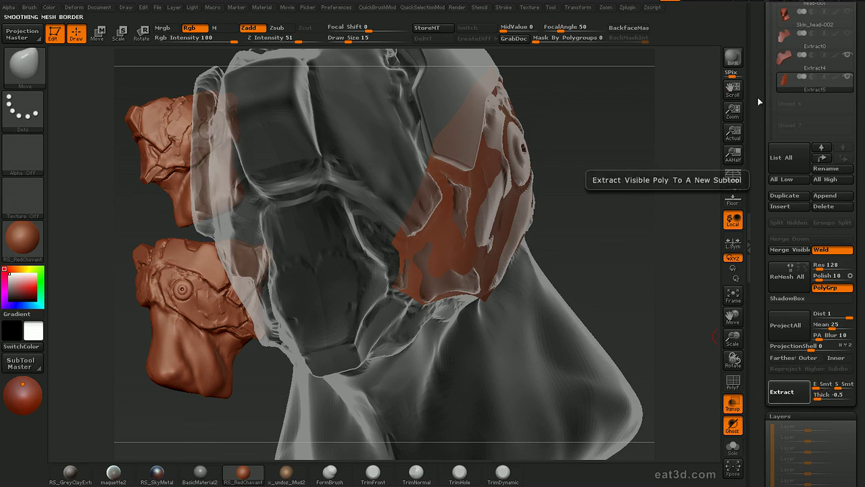
click(784, 106)
drag(594, 230, 534, 234)
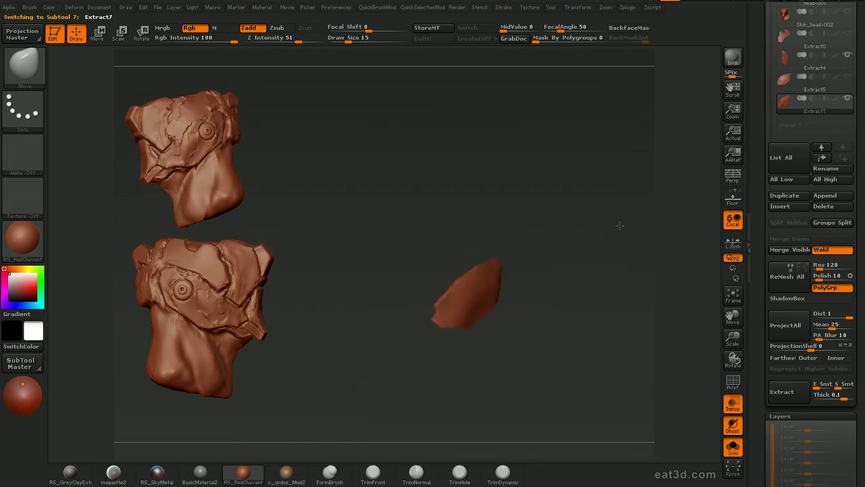
mouse_move(620, 225)
mouse_down()
mouse_move(637, 290)
mouse_move(642, 271)
mouse_move(642, 331)
mouse_move(628, 193)
mouse_move(611, 170)
mouse_up()
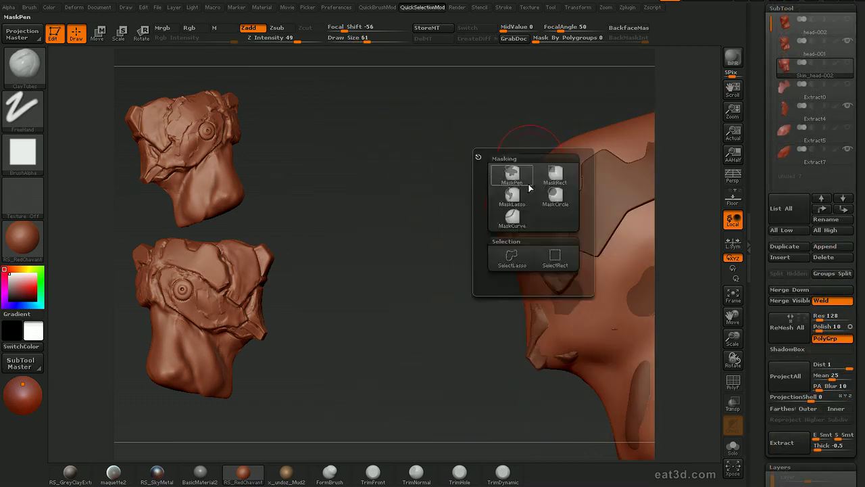
- Hide all of Skin_head-002 except the brow region and make that part a separate PolyMesh3D
key(2)
click(495, 340)
mouse_move(502, 131)
ctrl+shift+mouse_down()
mouse_move(546, 156)
mouse_move(426, 209)
ctrl+shift+mouse_up()
mouse_move(522, 138)
mouse_down()
mouse_move(504, 151)
mouse_move(533, 193)
mouse_up()
mouse_move(520, 238)
ctrl+shift+mouse_down()
mouse_move(402, 197)
mouse_move(593, 148)
mouse_move(643, 300)
mouse_move(578, 321)
ctrl+shift+mouse_up()
alt+drag(550, 365, 564, 379)
mouse_move(671, 291)
mouse_down()
mouse_move(705, 271)
mouse_move(704, 257)
mouse_up()
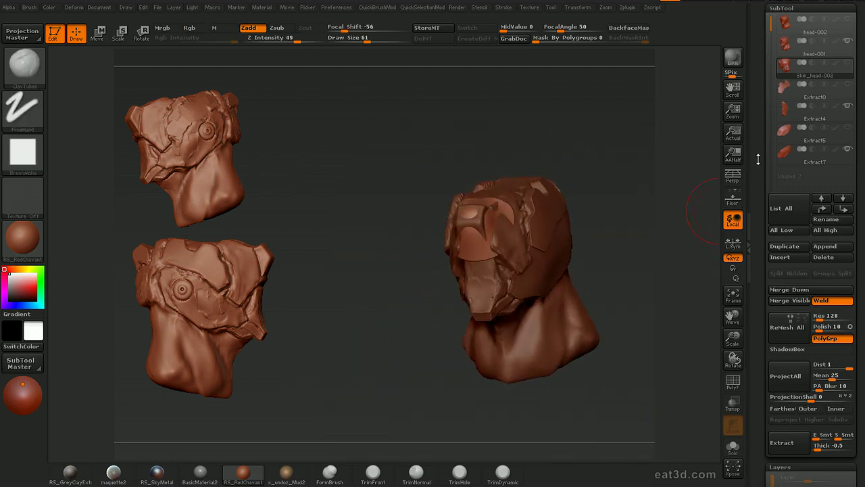
drag(756, 158, 756, 280)
click(816, 61)
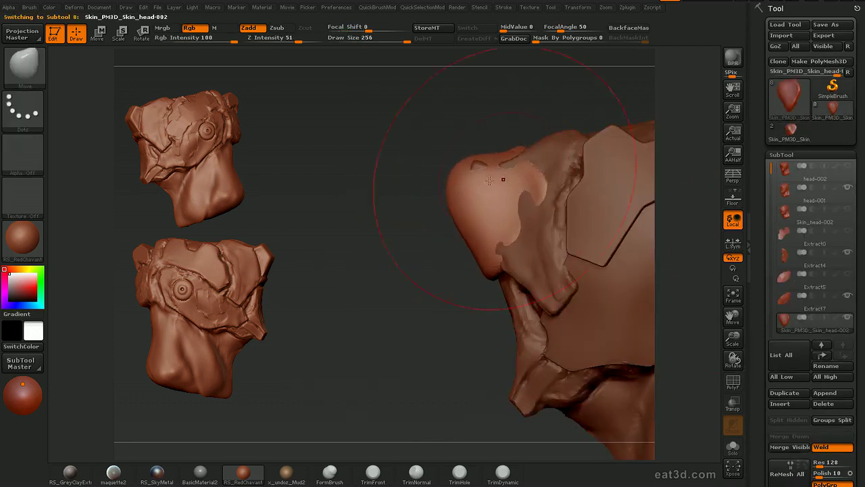
- Reshape the brow piece symmetrically with the Move brush and subdivide it
right_drag(518, 178, 580, 187)
right_drag(680, 177, 463, 174)
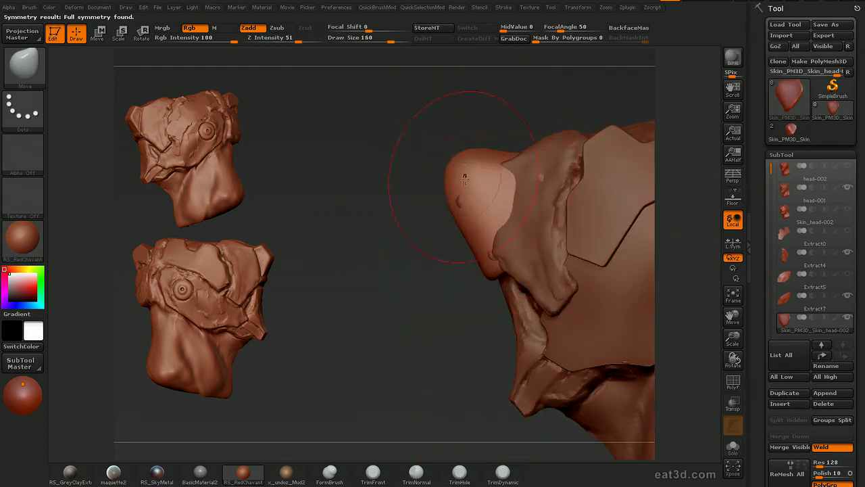
key(ctrl+d)
- Clip the brow piece with ClipCurve into a block with flat front, upper and lower faces, with transparency on
click(733, 404)
alt+right_drag(483, 137, 558, 147)
ctrl+shift+drag(503, 280, 577, 112)
ctrl+shift+drag(523, 241, 579, 106)
mouse_move(516, 334)
mouse_down()
mouse_move(674, 301)
mouse_move(560, 103)
mouse_move(573, 285)
mouse_up()
mouse_move(643, 221)
mouse_down()
mouse_move(652, 283)
mouse_move(588, 304)
mouse_move(555, 297)
mouse_up()
ctrl+shift+drag(494, 177, 665, 216)
alt+drag(673, 295, 657, 248)
ctrl+shift+drag(448, 186, 582, 353)
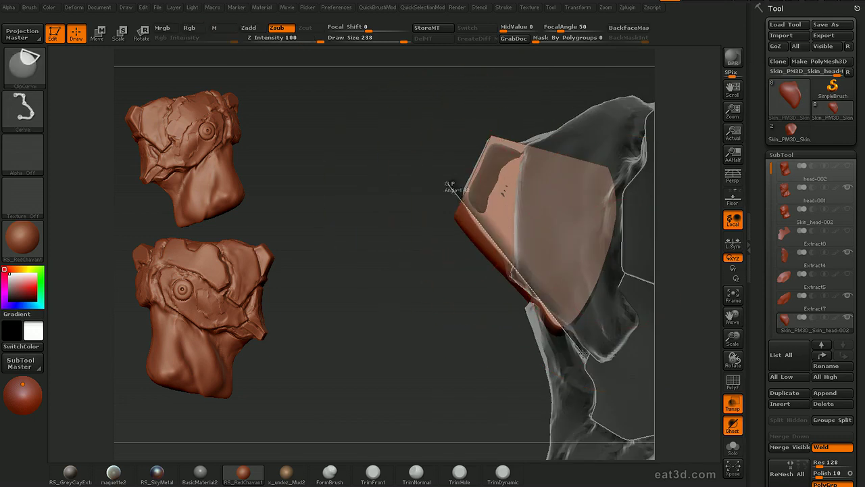
ctrl+shift+drag(577, 444, 578, 445)
drag(668, 275, 638, 284)
- Add group loops to the clipped brow block with Loops 4 and Polish 50
key(t)
key(d)
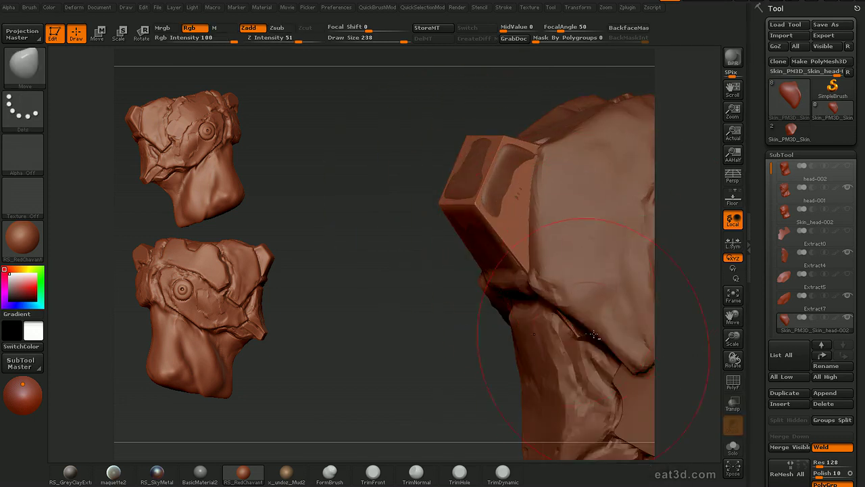
key(d)
click(585, 415)
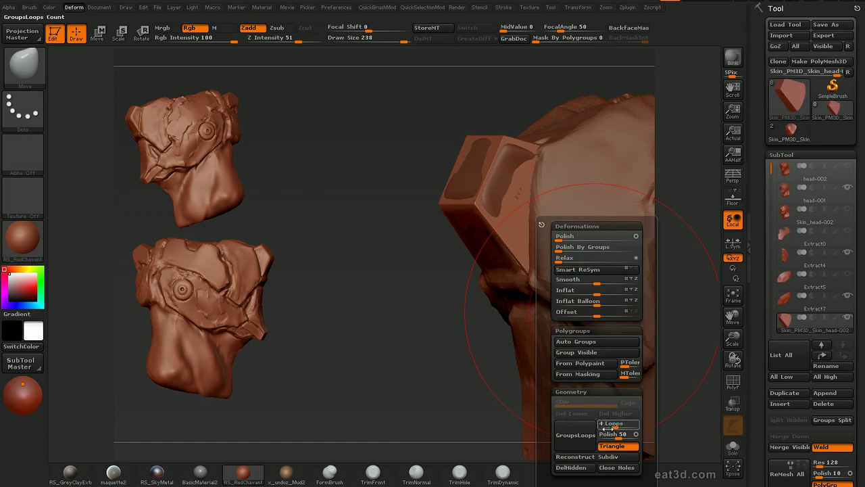
drag(604, 437, 598, 436)
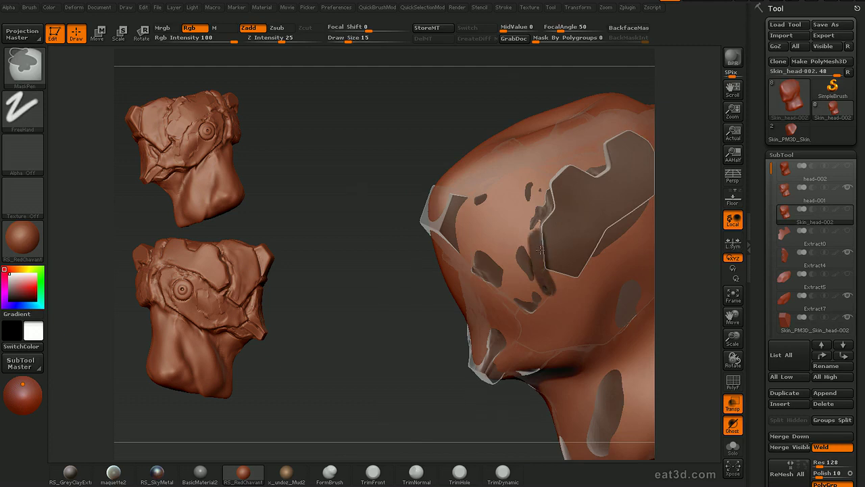
- Outline an angular temple plate with the MaskPen on Skin_head-002, between the brow block and the cheek plate
ctrl+drag(555, 181, 551, 183)
drag(673, 280, 701, 287)
ctrl+drag(549, 294, 529, 316)
drag(710, 282, 740, 283)
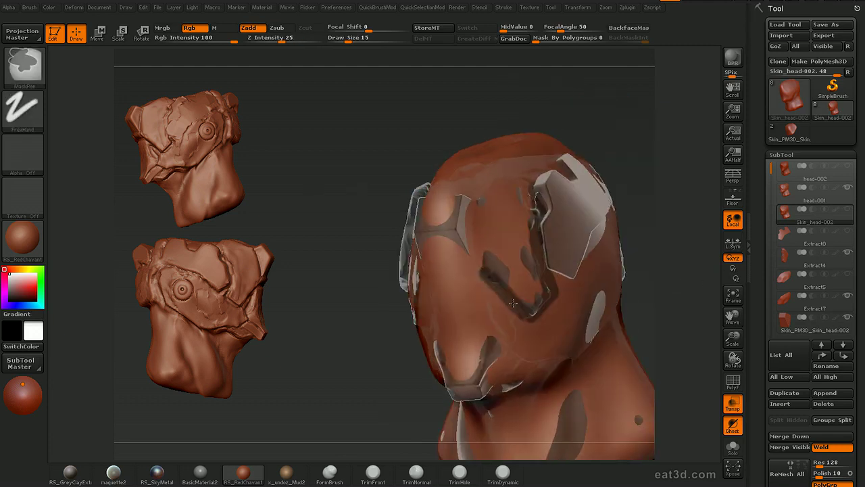
drag(385, 298, 357, 300)
ctrl+drag(471, 221, 471, 254)
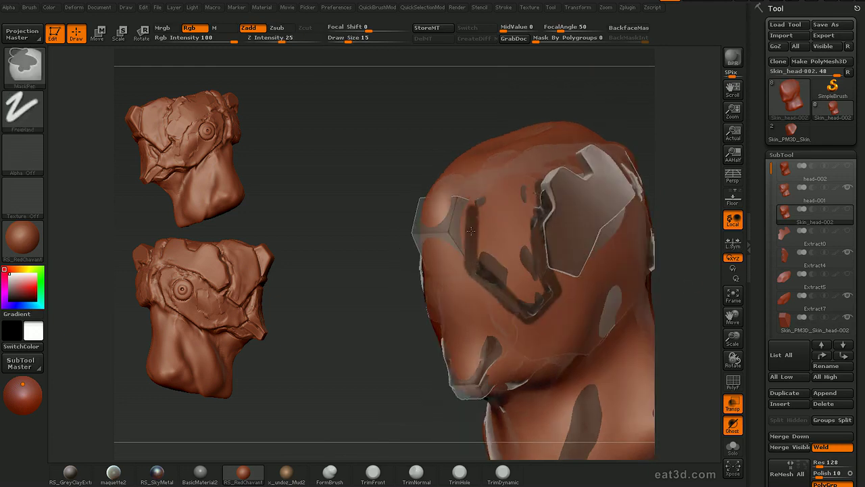
drag(669, 247, 678, 278)
ctrl+drag(508, 158, 474, 209)
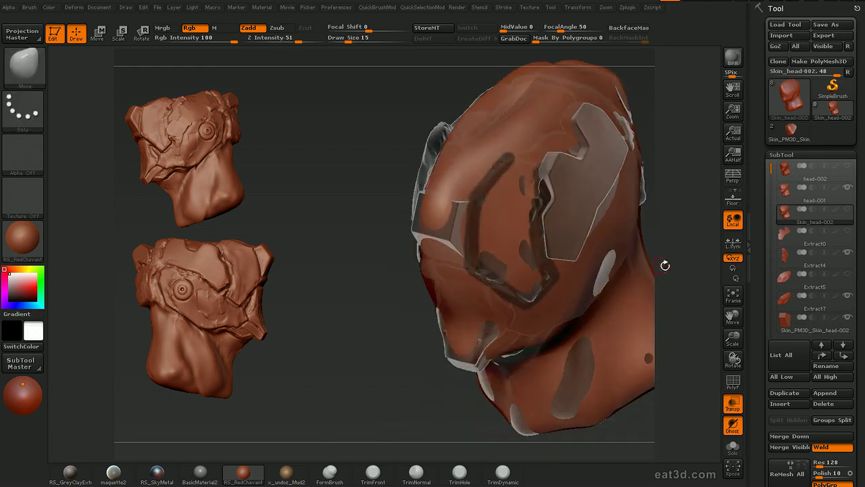
- Fill the inside of the temple plate outline with mask, using a larger MaskPen brush
drag(672, 223, 676, 264)
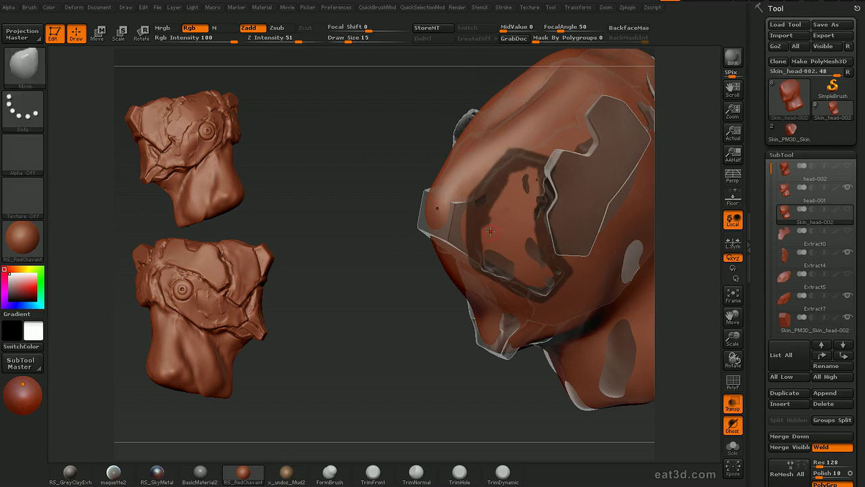
ctrl+drag(489, 270, 530, 283)
ctrl+drag(493, 226, 532, 286)
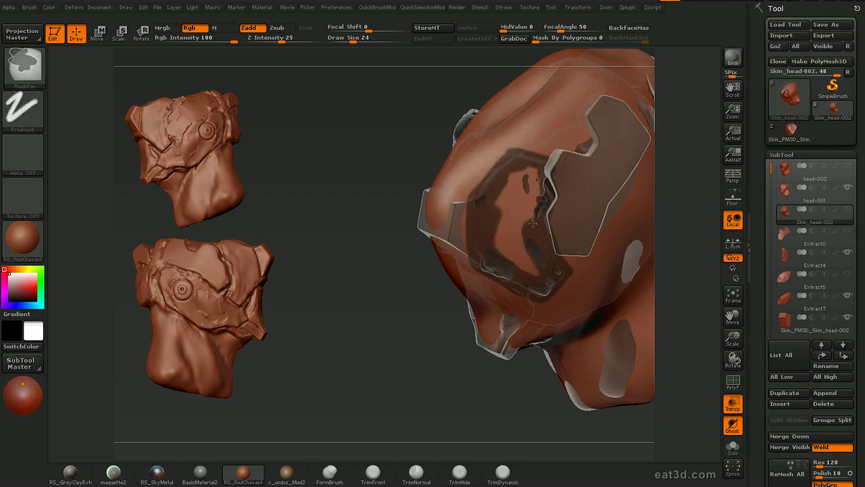
ctrl+drag(509, 220, 505, 238)
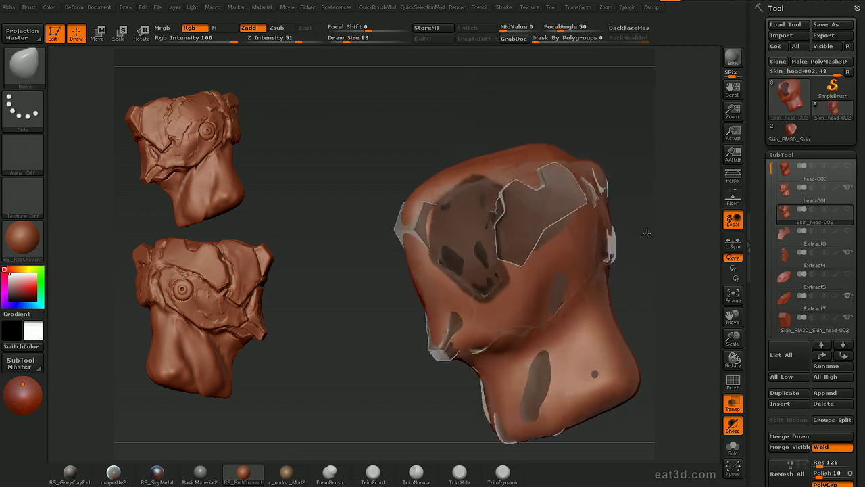
- Extract the masked temple plate as a new subtool with thickness -0.2 and select it
drag(647, 234, 640, 237)
drag(753, 417, 753, 347)
drag(755, 435, 756, 282)
drag(756, 393, 765, 384)
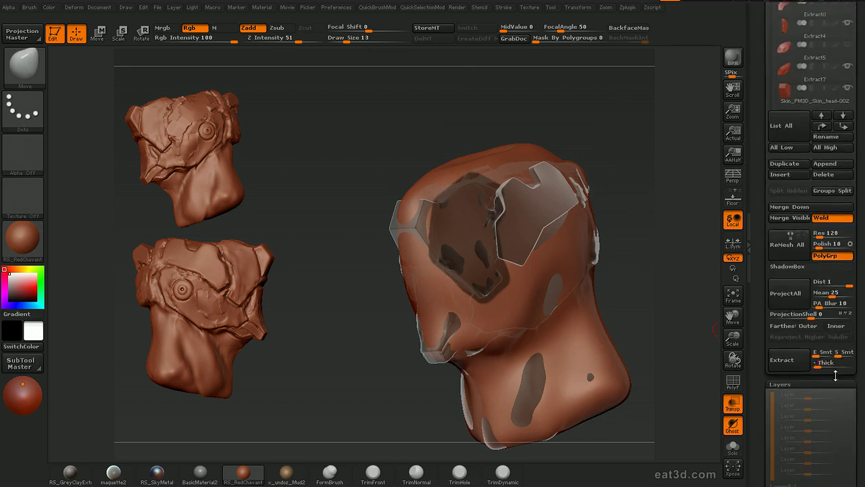
click(790, 363)
scroll(782, 127, up, 3)
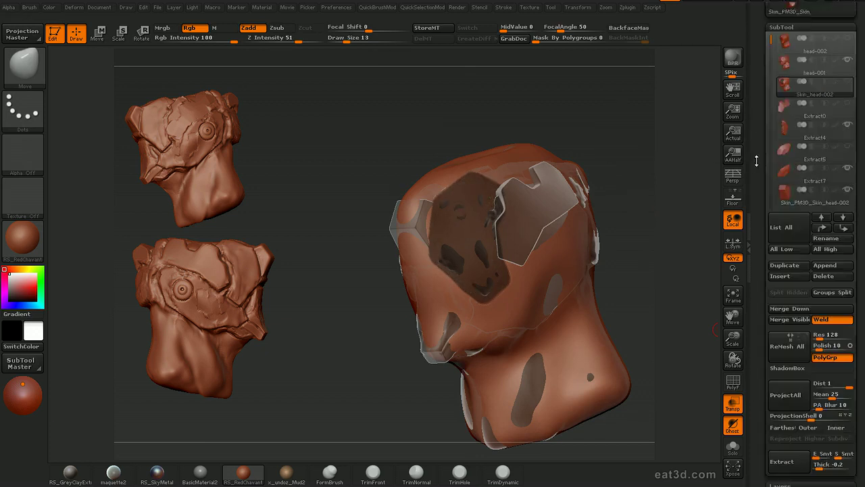
click(788, 138)
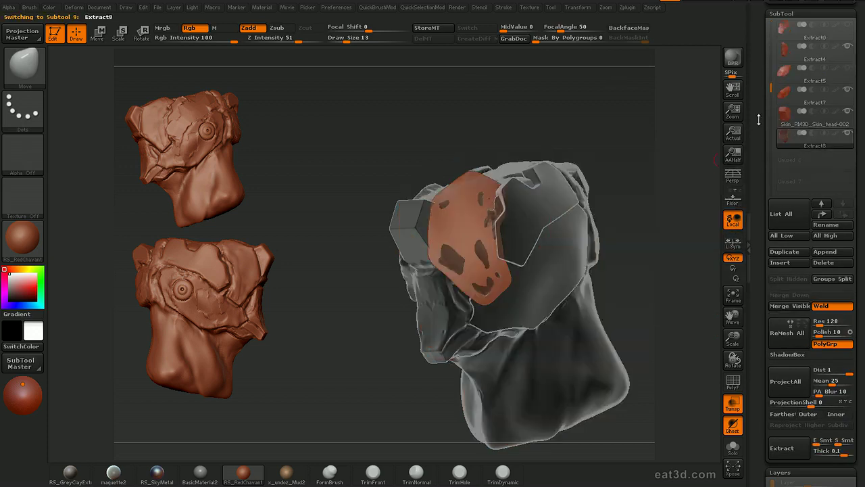
- Subdivide the extracted temple plate and clip its upper and rear edges into straight segments with ClipCurve
key(shift+t)
drag(659, 234, 625, 291)
key(2)
drag(636, 169, 684, 196)
mouse_move(437, 352)
ctrl+shift+mouse_down()
mouse_move(433, 183)
mouse_move(466, 169)
mouse_move(531, 188)
ctrl+shift+mouse_up()
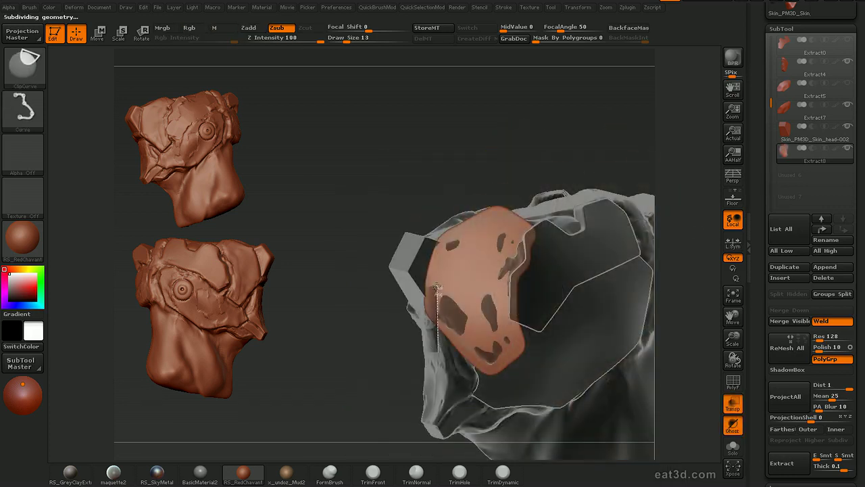
ctrl+shift+drag(483, 204, 562, 253)
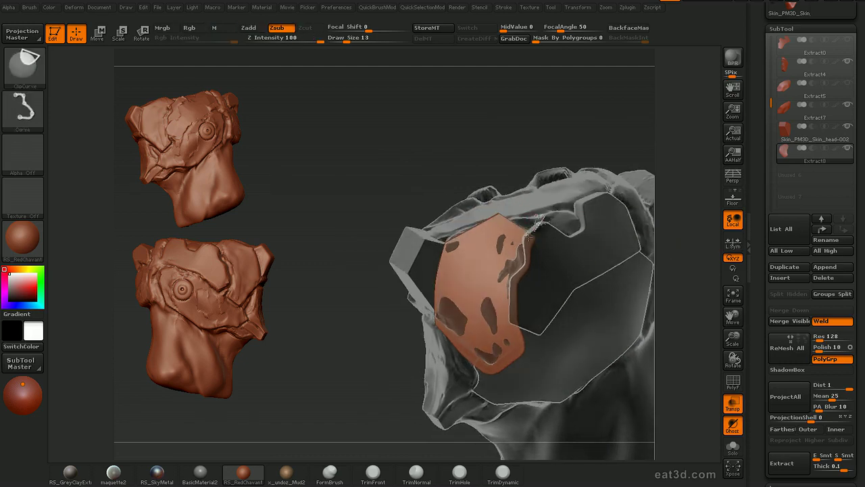
ctrl+shift+drag(525, 301, 503, 284)
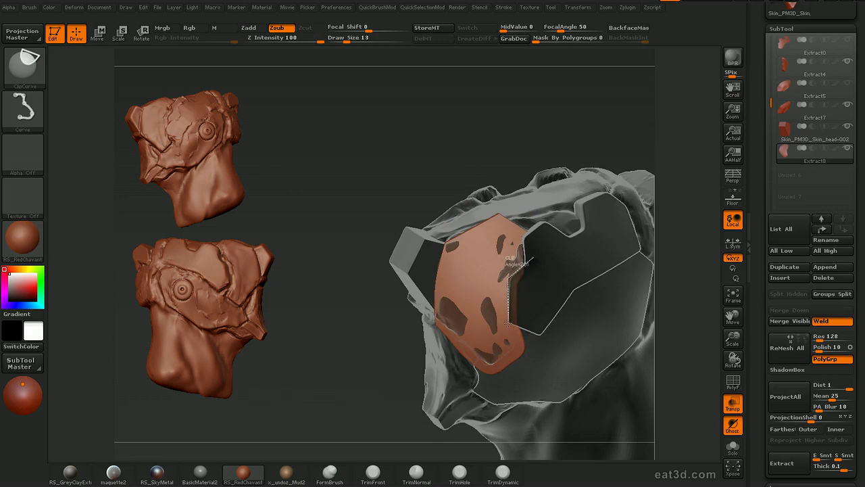
ctrl+shift+drag(538, 397, 539, 398)
mouse_move(674, 358)
mouse_down()
mouse_move(678, 347)
mouse_move(638, 350)
mouse_up()
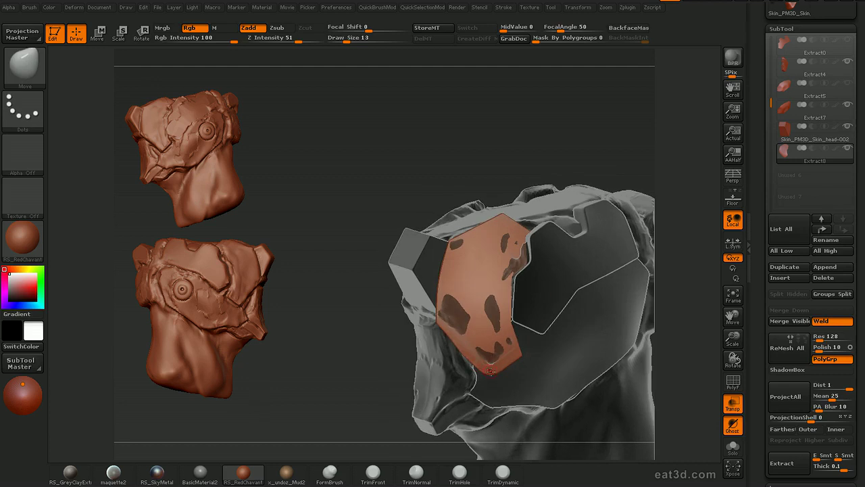
- Clip the lower edges of the temple plate into straight segments with ClipCurve
ctrl+shift+drag(503, 379, 455, 331)
ctrl+shift+drag(404, 284, 404, 284)
drag(672, 369, 666, 353)
ctrl+shift+drag(538, 301, 472, 365)
mouse_move(680, 345)
mouse_down()
mouse_move(688, 348)
mouse_move(682, 315)
mouse_up()
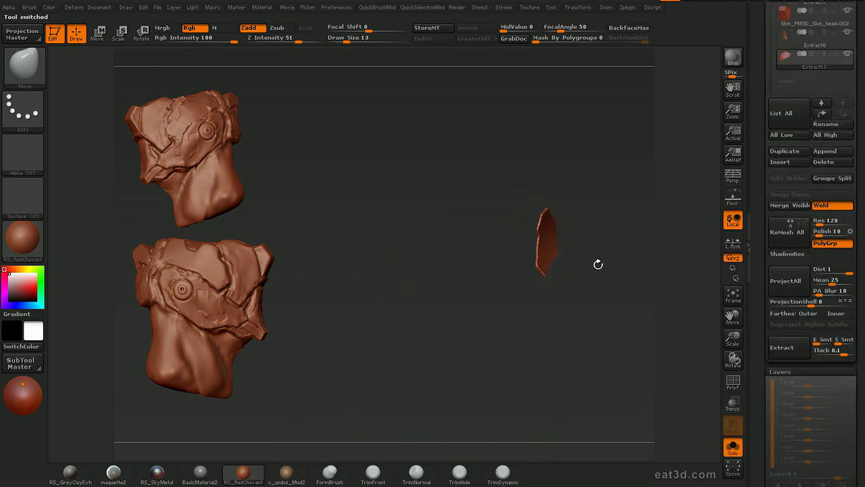
- Select the Extract11 subtool made from the clipped temple plate and set a Draw Size of about 130
drag(598, 265, 591, 293)
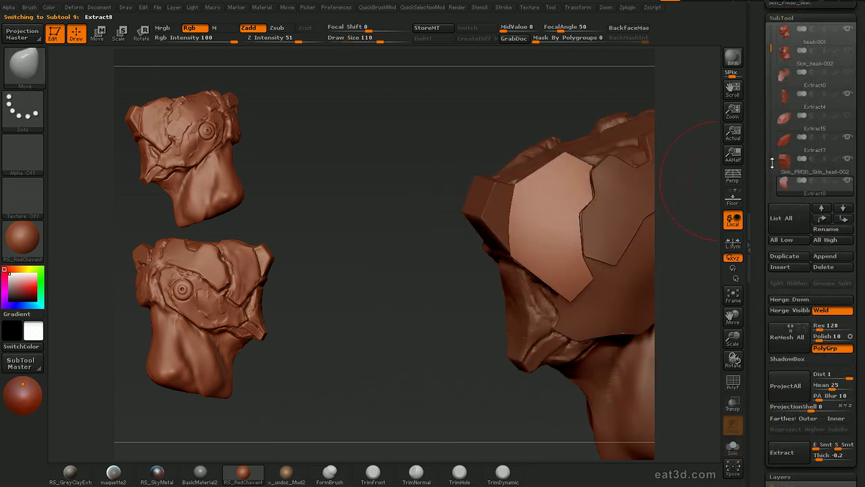
drag(772, 163, 771, 159)
click(786, 74)
key(s)
click(581, 246)
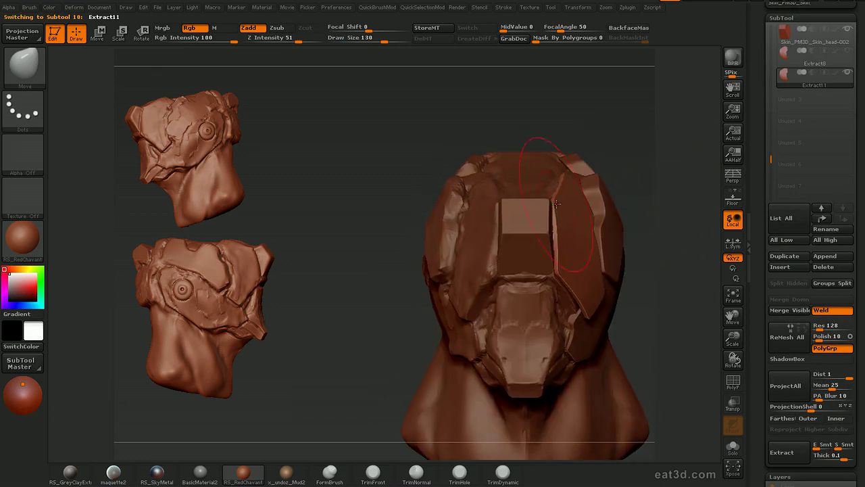
- Switch to the brow block subtool and adjust its edges against the temple plates with the Move brush
key(ctrl)
alt+click(610, 225)
drag(643, 145, 640, 220)
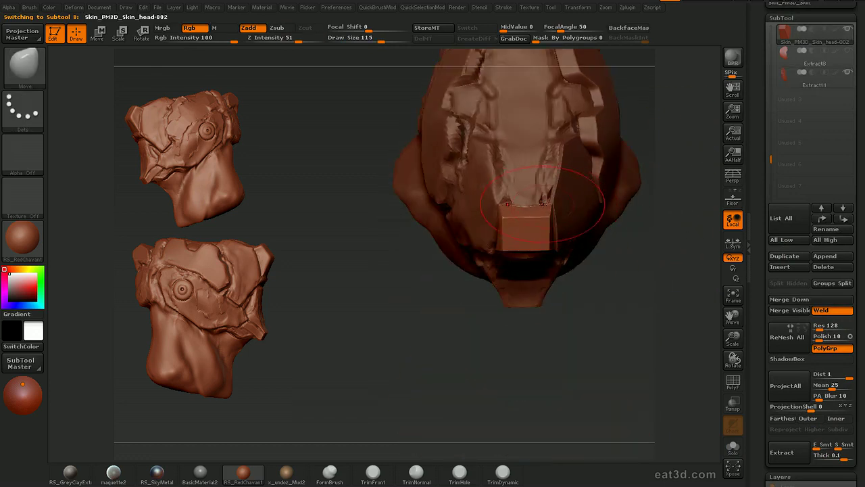
mouse_move(626, 288)
mouse_down()
mouse_move(626, 225)
mouse_move(623, 274)
mouse_up()
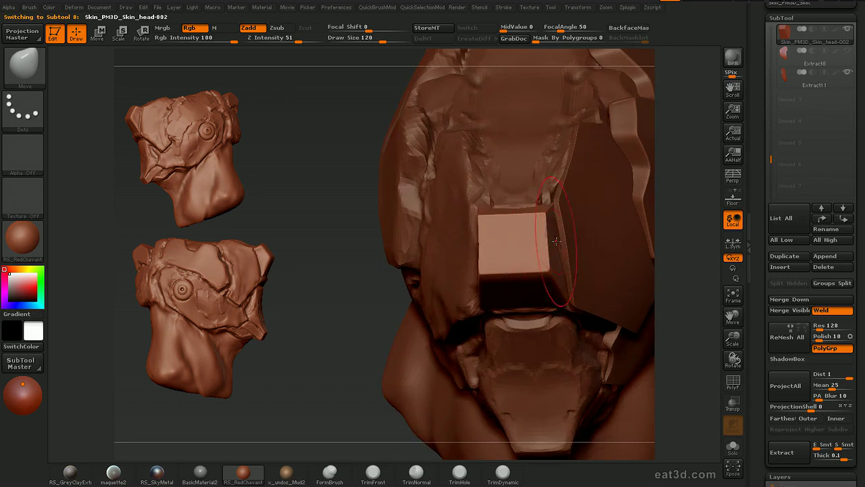
drag(659, 301, 545, 204)
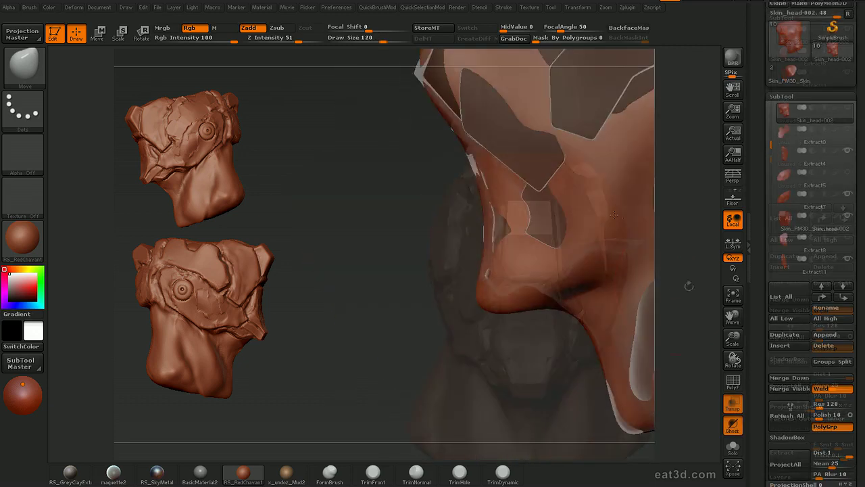
- Select the Skin_head-002 subtool and clip the front of the face along a curved profile with ClipCurve
drag(482, 162, 485, 161)
alt+click(623, 183)
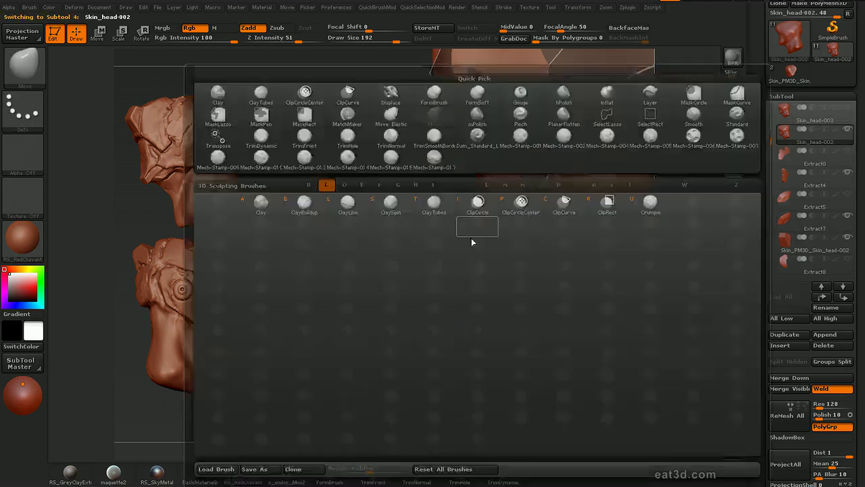
ctrl+shift+drag(472, 346, 496, 238)
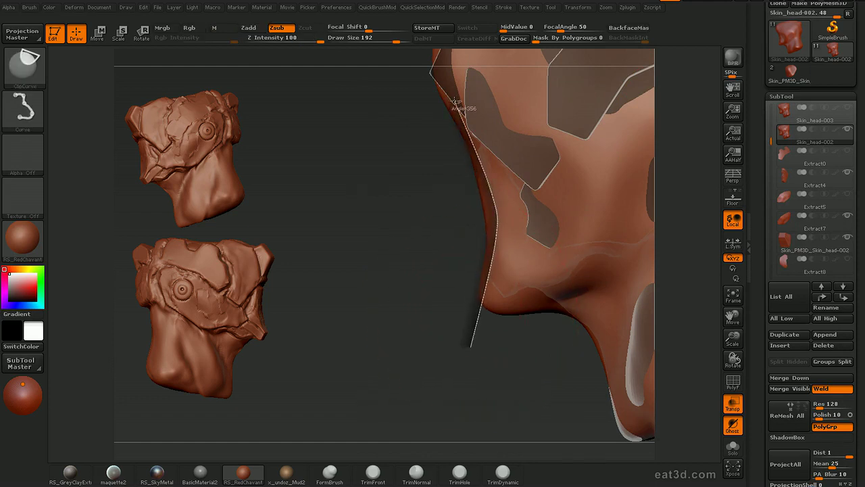
mouse_move(419, 267)
mouse_down()
mouse_move(668, 241)
mouse_move(630, 229)
mouse_move(457, 392)
mouse_up()
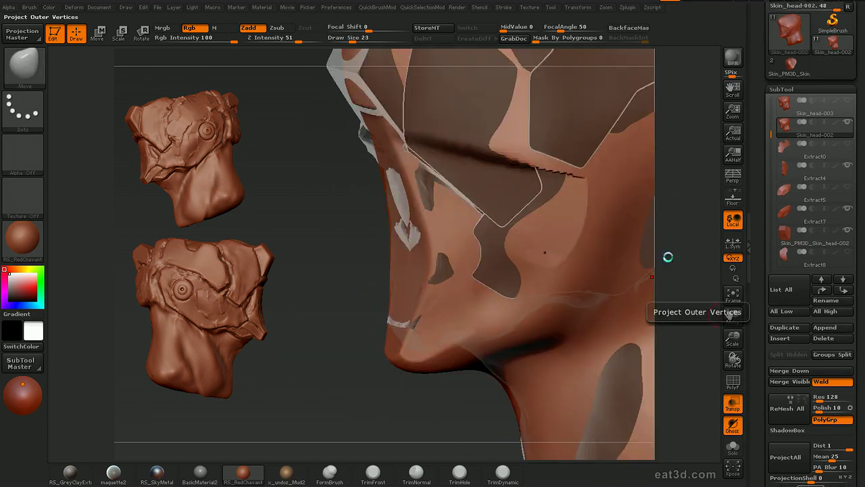
- Mask a face plate over the nose and mouth area with the MaskPen, with side points reaching towards the cheeks
ctrl+drag(475, 262, 475, 271)
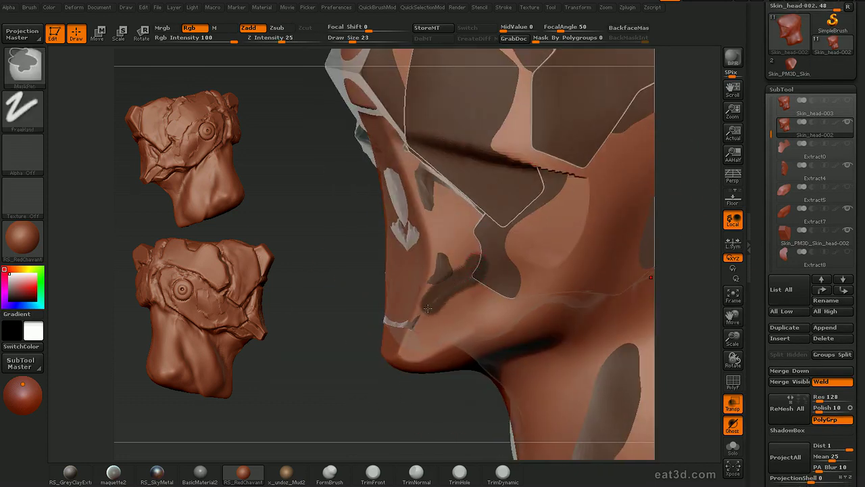
ctrl+drag(413, 322, 438, 241)
mouse_move(676, 298)
mouse_down()
mouse_move(693, 304)
mouse_move(680, 301)
mouse_up()
ctrl+drag(475, 259, 423, 213)
mouse_move(666, 270)
mouse_down()
mouse_move(693, 277)
mouse_move(680, 269)
mouse_up()
ctrl+drag(447, 213, 424, 155)
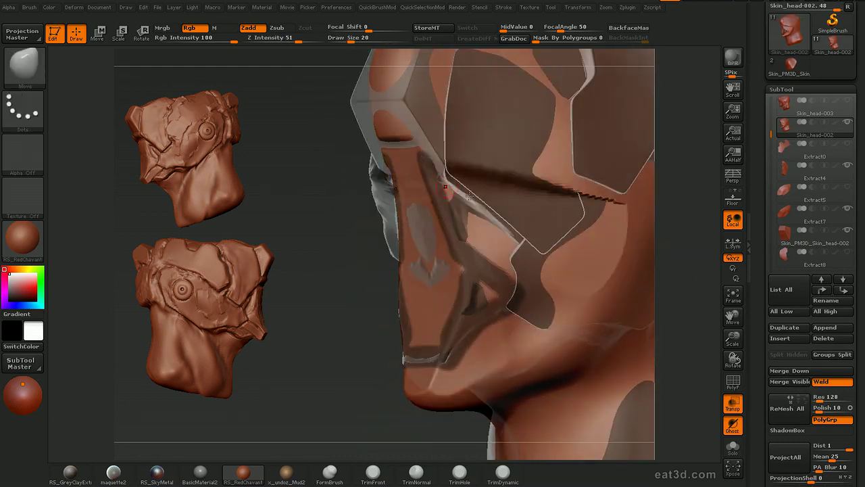
right_drag(406, 196, 429, 201)
mouse_move(410, 201)
ctrl+mouse_down()
mouse_move(432, 198)
mouse_move(416, 227)
mouse_move(415, 341)
mouse_move(471, 276)
mouse_move(440, 304)
mouse_move(453, 293)
ctrl+mouse_up()
- Isolate the masked head with polyframe on, extract the face plate with thickness -0.2 and select the new subtool
click(733, 446)
key(shift+f)
drag(768, 433, 768, 231)
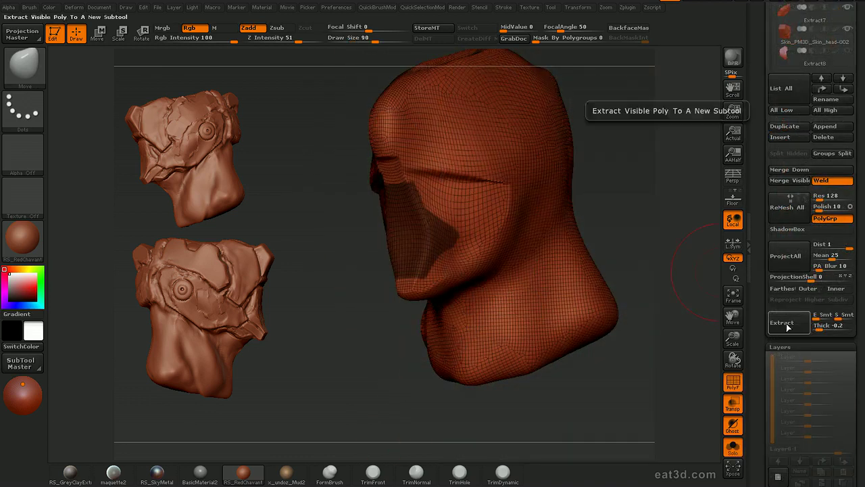
drag(673, 247, 689, 245)
drag(764, 113, 766, 198)
drag(763, 147, 764, 167)
click(770, 147)
click(786, 31)
- Add group loops to the extracted face plate with Loops 4 and Polish 50
mouse_move(616, 243)
mouse_down()
mouse_move(612, 299)
mouse_move(622, 259)
mouse_move(629, 313)
mouse_move(614, 242)
mouse_up()
alt+drag(614, 242, 635, 277)
key(d)
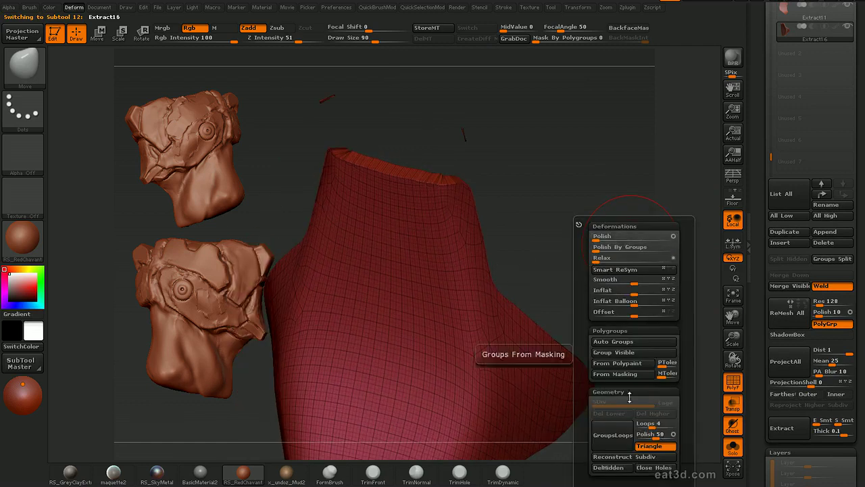
click(619, 434)
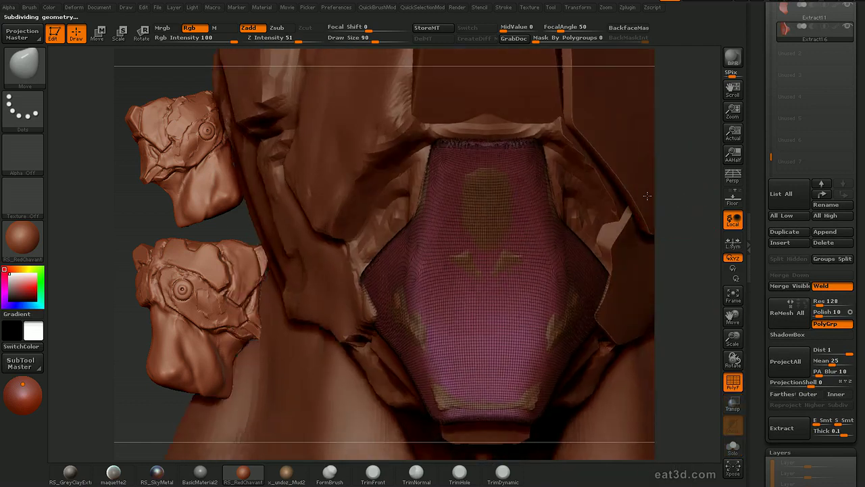
- Clip the face plate's top edge and its upper and lower side edges symmetrically with ClipCurve
ctrl+shift+drag(404, 140, 495, 143)
drag(688, 211, 669, 202)
ctrl+shift+drag(523, 144, 549, 219)
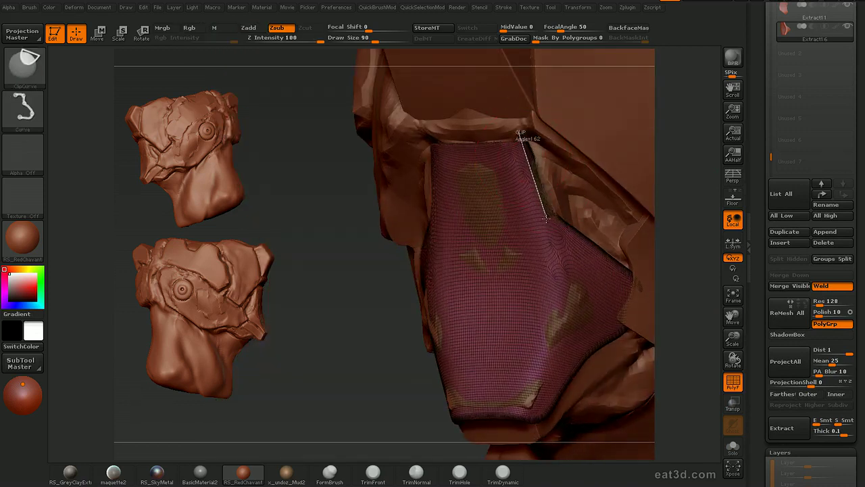
alt+drag(689, 352, 679, 291)
ctrl+shift+drag(505, 370, 552, 285)
ctrl+shift+drag(652, 236, 642, 242)
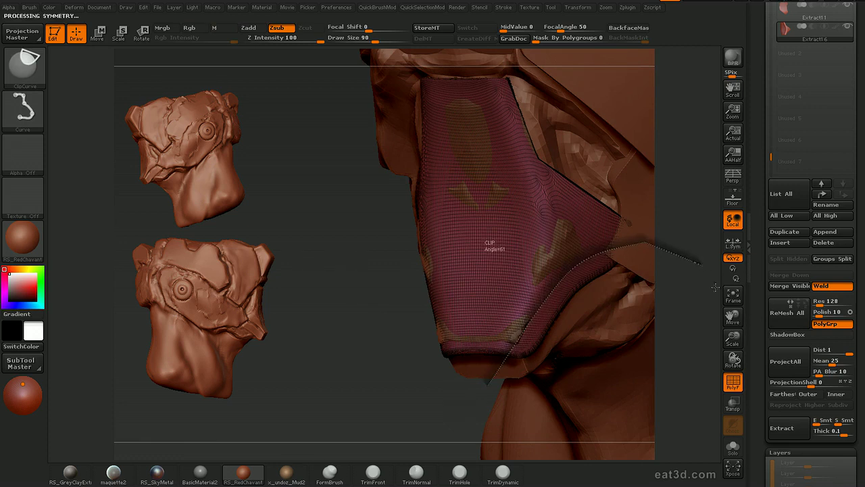
ctrl+shift+drag(702, 266, 703, 266)
- Clip the face plate's outer side points and trim its lower edge with ClipCurve
drag(690, 326, 654, 312)
ctrl+shift+drag(615, 209, 614, 225)
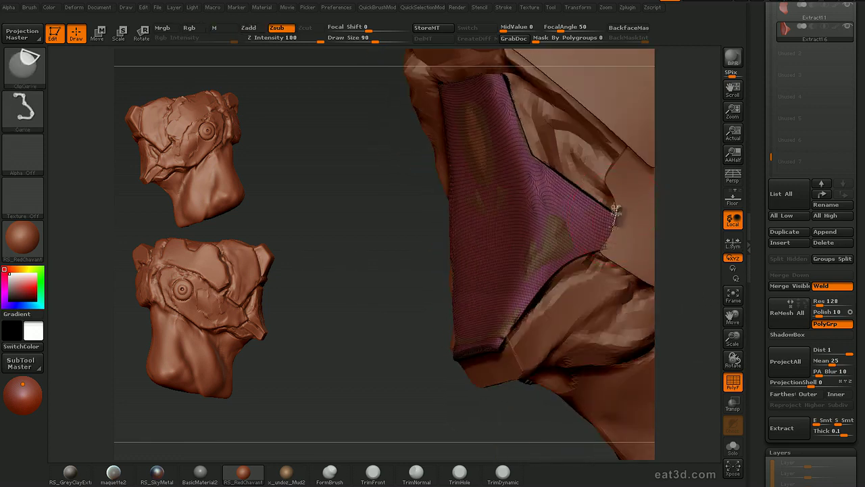
ctrl+shift+drag(592, 266, 593, 266)
mouse_move(689, 286)
mouse_down()
mouse_move(666, 304)
mouse_move(695, 297)
mouse_up()
ctrl+shift+drag(615, 332, 540, 294)
drag(524, 387, 577, 386)
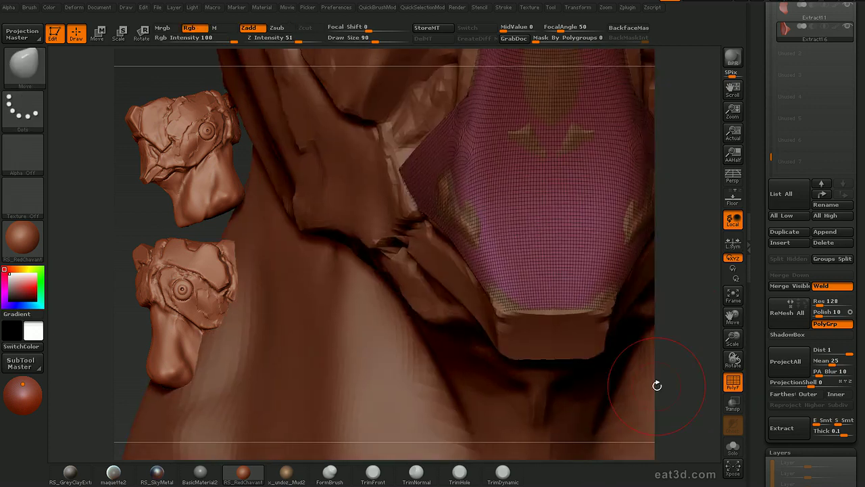
- Select the head-001 subtool and touch up the rough surface around the face plate with the ClayTubes brush
key(alt+s)
drag(645, 361, 653, 237)
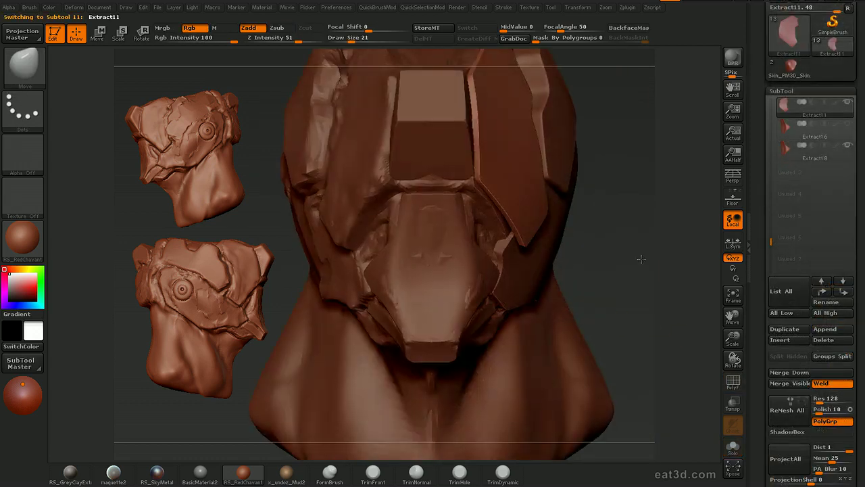
mouse_move(642, 259)
alt+mouse_down()
mouse_move(659, 285)
mouse_move(635, 297)
alt+mouse_up()
drag(636, 298, 595, 287)
alt+click(466, 230)
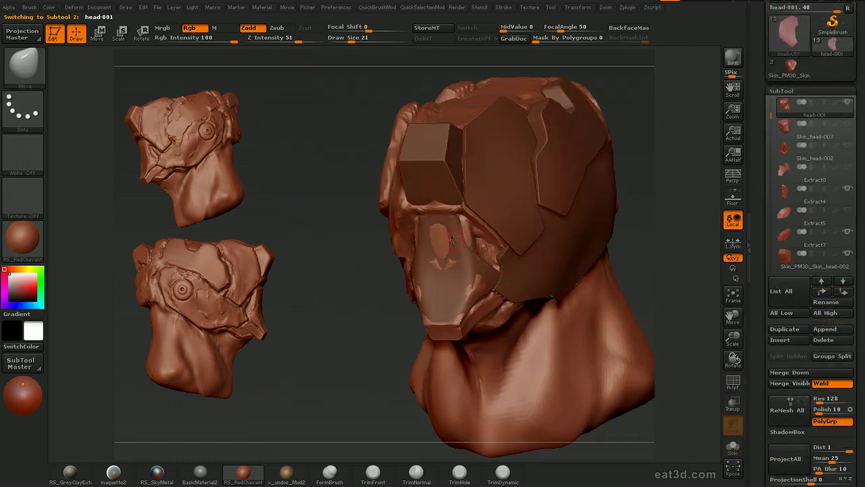
key(1)
drag(445, 240, 446, 242)
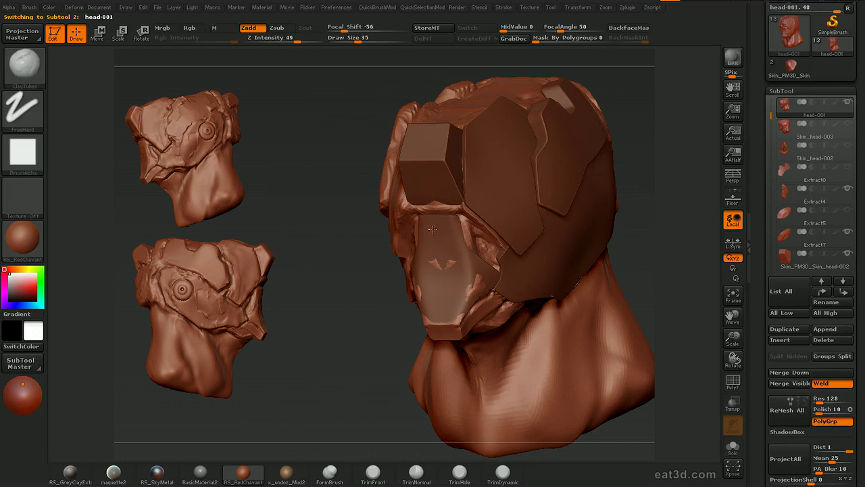
drag(532, 331, 410, 288)
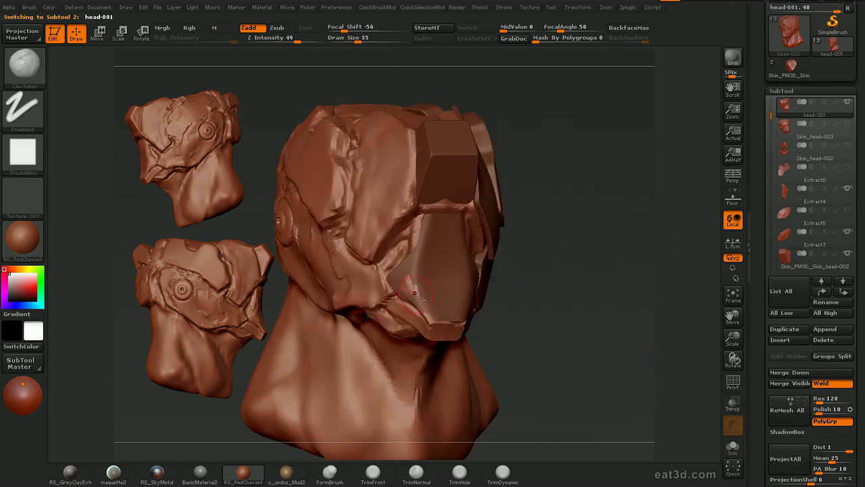
- Isolate the chin and jaw section of the PM3D_head-001 copy and run ReMesh All with Res 128 and Polish 10
drag(665, 306, 705, 245)
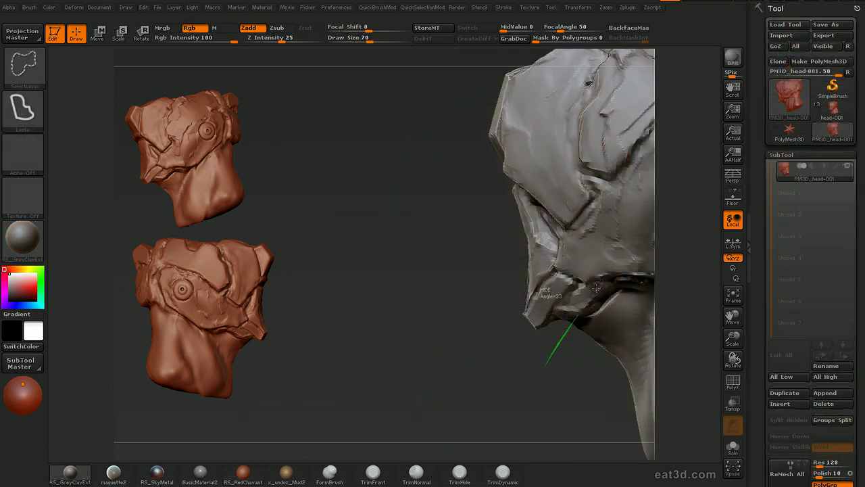
mouse_move(596, 289)
ctrl+shift+mouse_down()
mouse_move(568, 257)
mouse_move(534, 263)
ctrl+shift+mouse_up()
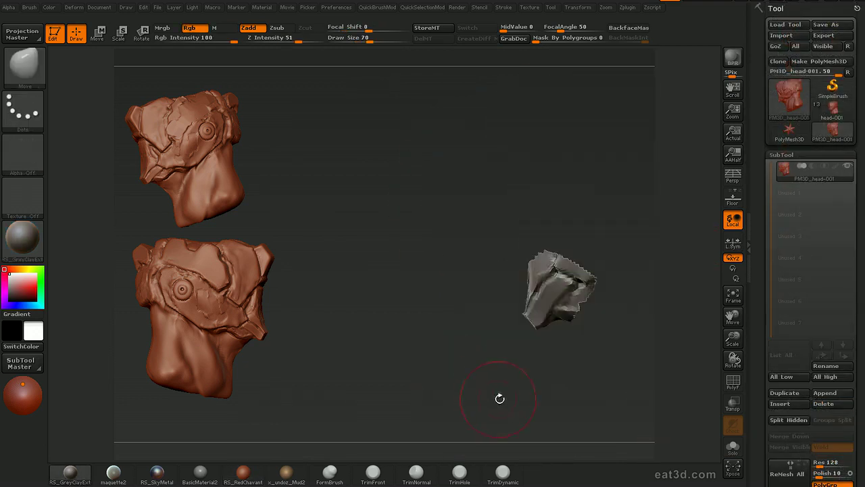
scroll(773, 453, down, 3)
click(789, 394)
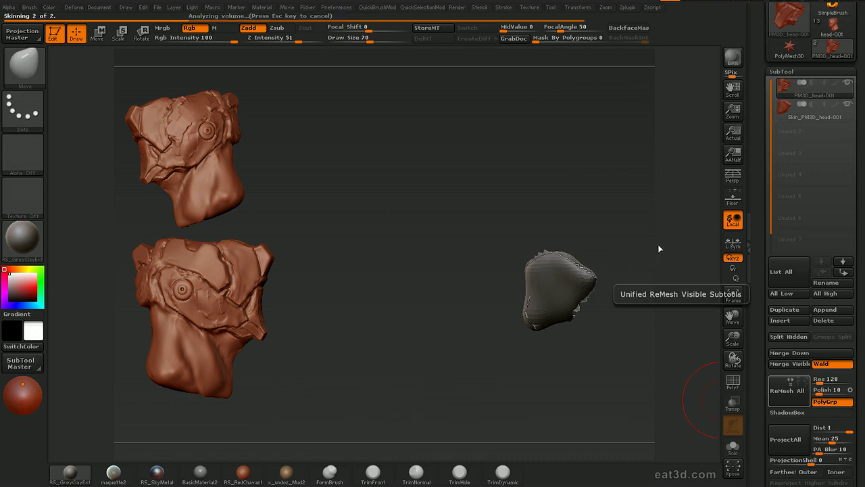
drag(638, 239, 682, 217)
key(f)
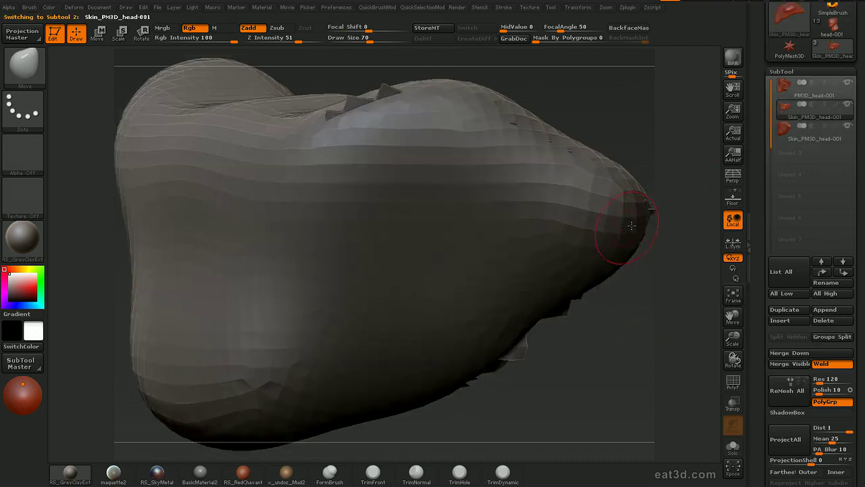
- Switch back to the head-001 tool and add the remeshed chin piece to it as a new subtool
key(f)
drag(661, 181, 696, 196)
drag(757, 147, 757, 216)
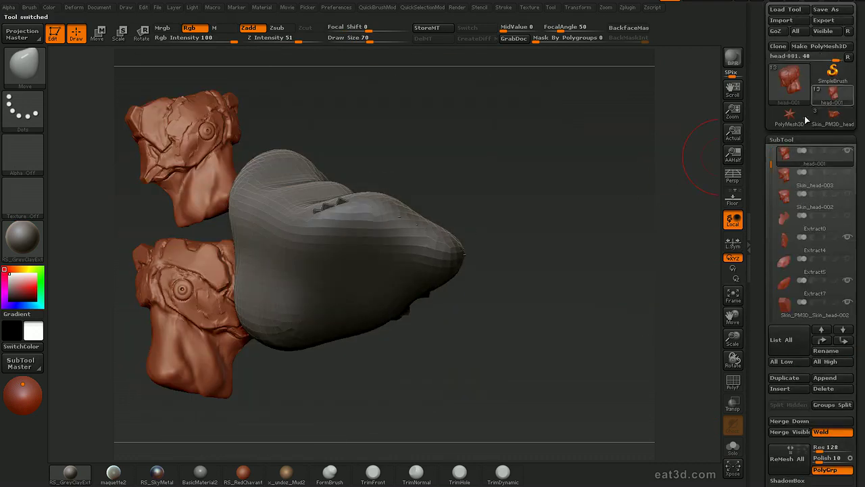
click(833, 96)
key(F1)
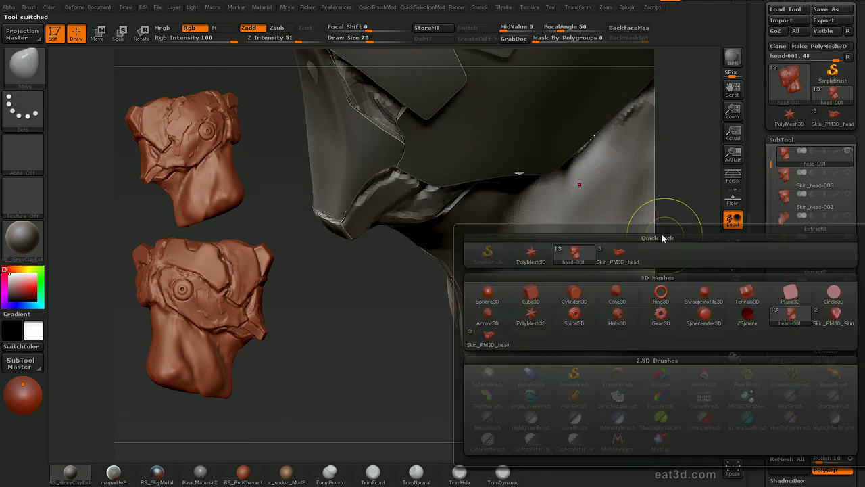
drag(384, 349, 484, 334)
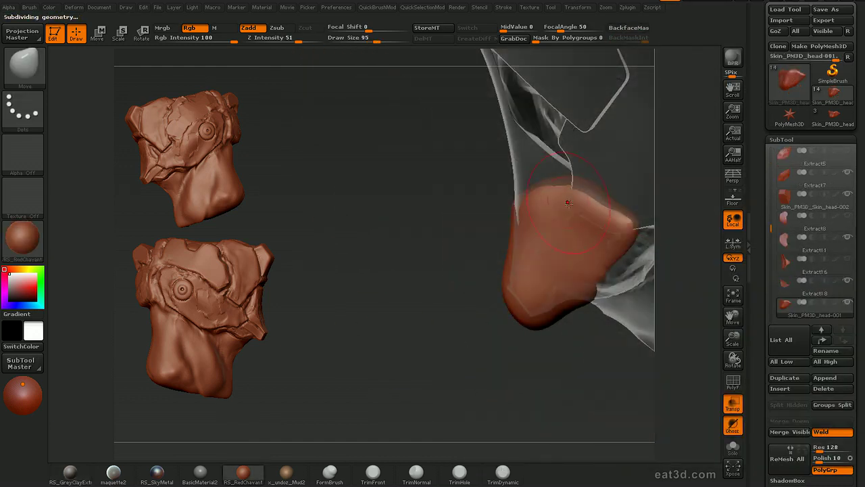
- Clip the chin piece's curved front and upper edge with ClipCurve, using ghost transparency for reference
ctrl+shift+drag(596, 191, 505, 296)
key(alt)
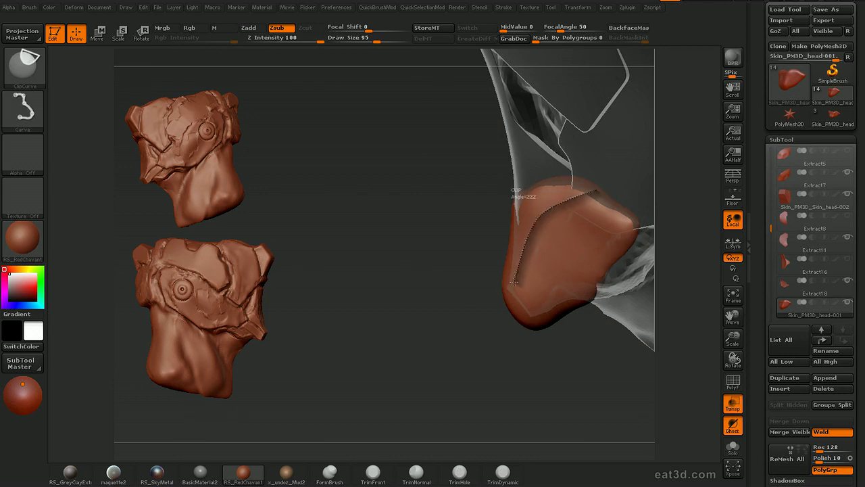
key(alt)
ctrl+shift+drag(461, 316, 326, 342)
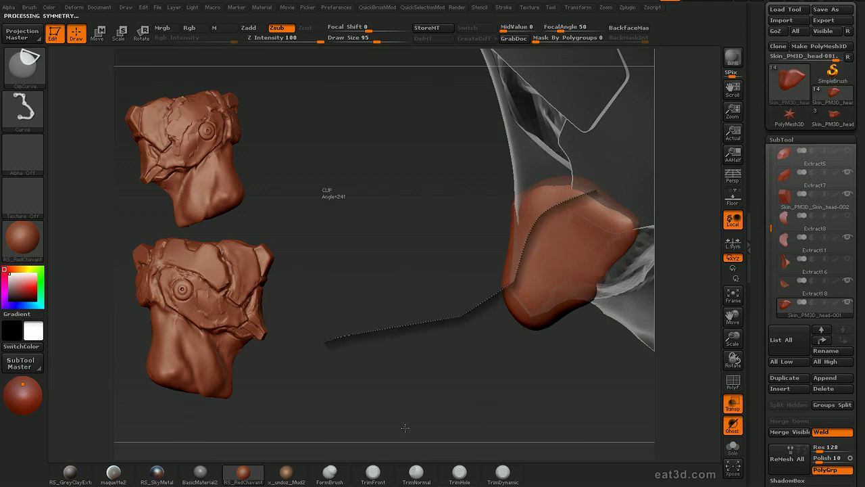
- Clip the chin piece's lower rear edge and its underside with ClipCurve
mouse_move(398, 390)
mouse_down()
mouse_move(408, 394)
mouse_move(440, 336)
mouse_up()
mouse_move(539, 191)
ctrl+shift+mouse_down()
mouse_move(657, 270)
mouse_move(661, 261)
mouse_move(632, 224)
mouse_move(574, 273)
mouse_move(510, 354)
ctrl+shift+mouse_up()
key(alt)
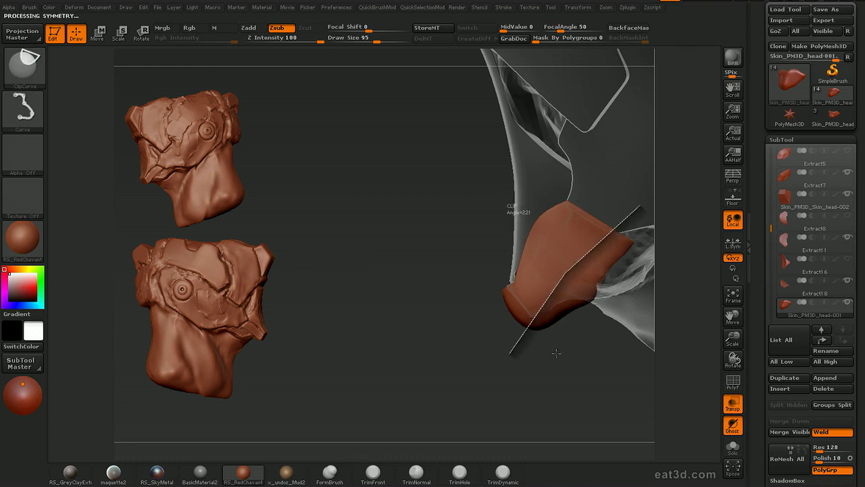
ctrl+shift+drag(603, 313, 609, 202)
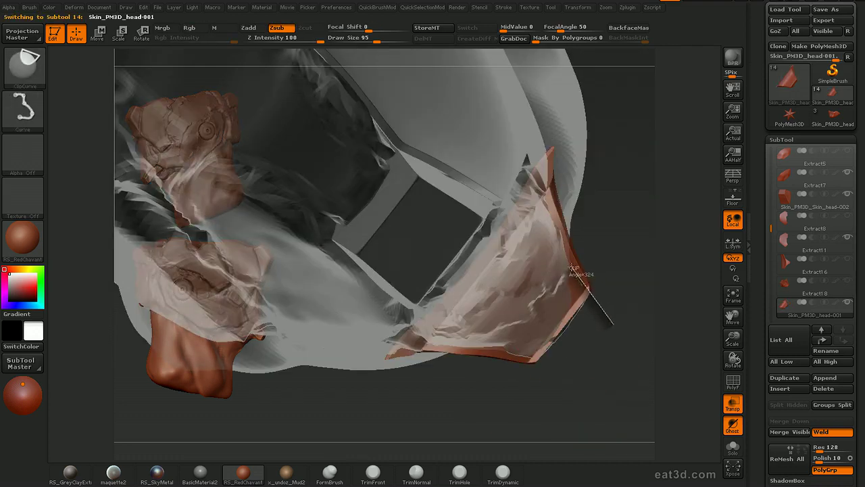
key(alt)
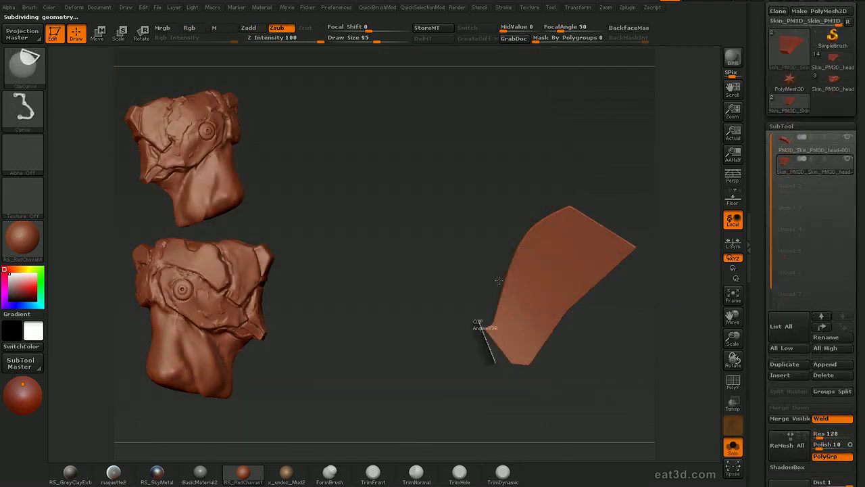
- Trim the remeshed chin plate in solo view by clipping its curved front, lower tip and rear edges
ctrl+shift+drag(499, 280, 567, 237)
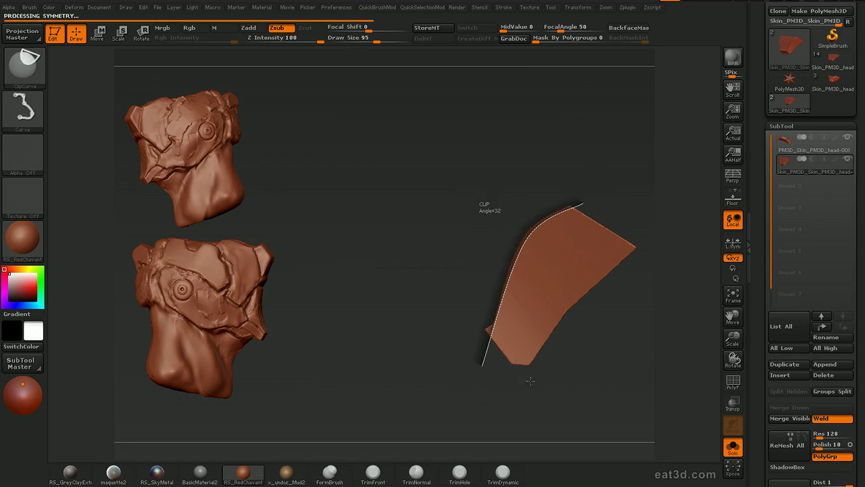
ctrl+shift+drag(533, 385, 478, 316)
ctrl+shift+drag(534, 365, 496, 359)
ctrl+shift+drag(642, 235, 558, 301)
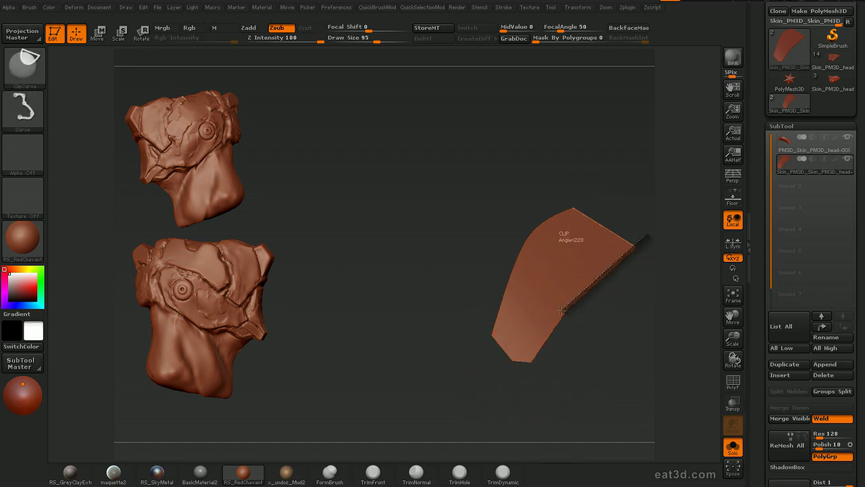
mouse_move(604, 360)
ctrl+shift+mouse_down()
mouse_move(598, 346)
mouse_move(631, 284)
mouse_move(639, 324)
mouse_move(643, 241)
ctrl+shift+mouse_up()
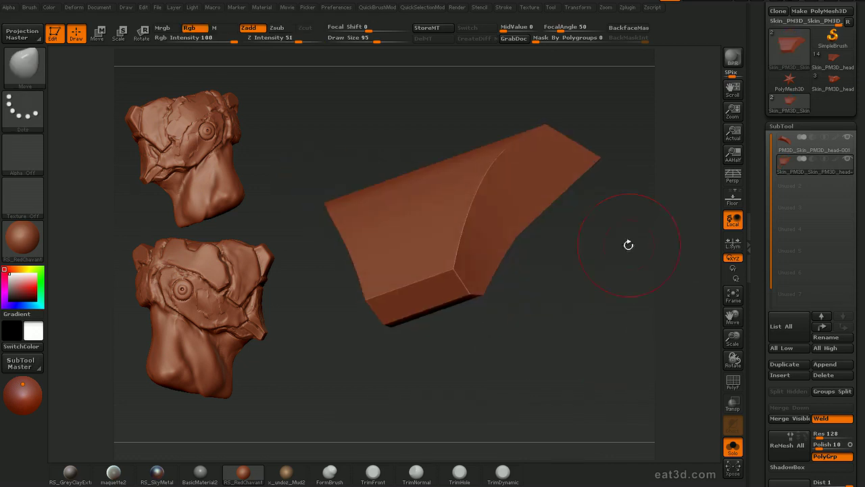
- Subdivide the clipped chin plate and pick another subtool on the full head
key(d)
key(ctrl+d)
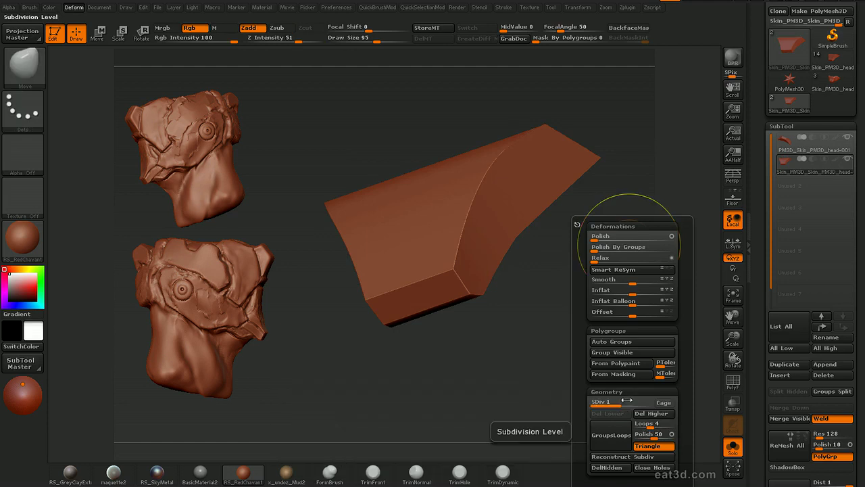
key(ctrl+d)
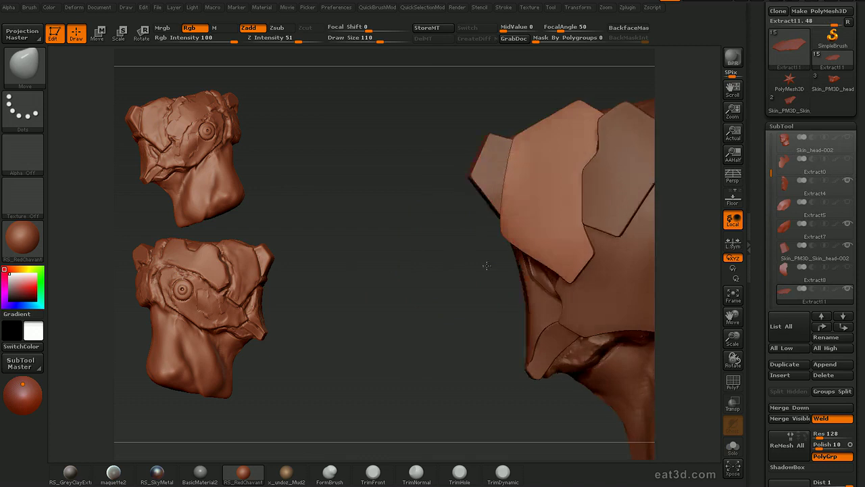
mouse_move(484, 265)
mouse_down()
mouse_move(645, 232)
mouse_move(643, 189)
mouse_move(615, 219)
mouse_move(614, 257)
mouse_move(660, 232)
mouse_move(651, 192)
mouse_move(665, 193)
mouse_up()
alt+click(509, 193)
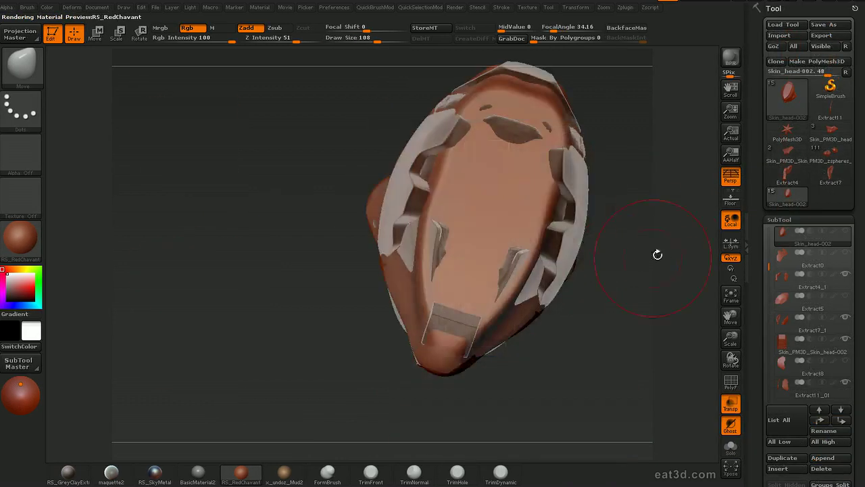
- Mask the long central area on top of the Skin_head-002 subtool with ghost transparency on
drag(656, 251, 573, 273)
mouse_move(469, 302)
ctrl+mouse_down()
mouse_move(486, 257)
mouse_move(540, 175)
mouse_move(546, 138)
mouse_move(504, 217)
ctrl+mouse_up()
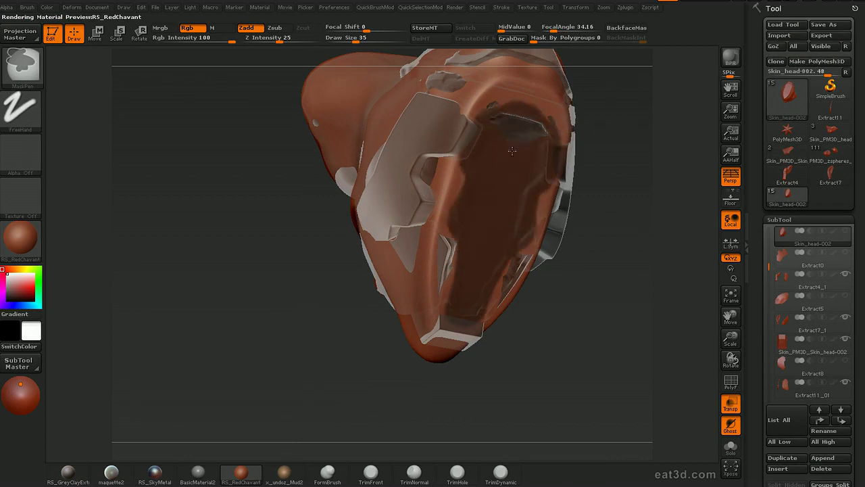
mouse_move(660, 244)
mouse_down()
mouse_move(629, 172)
mouse_move(651, 209)
mouse_move(595, 250)
mouse_move(452, 323)
mouse_move(459, 321)
mouse_up()
key(s)
key(s)
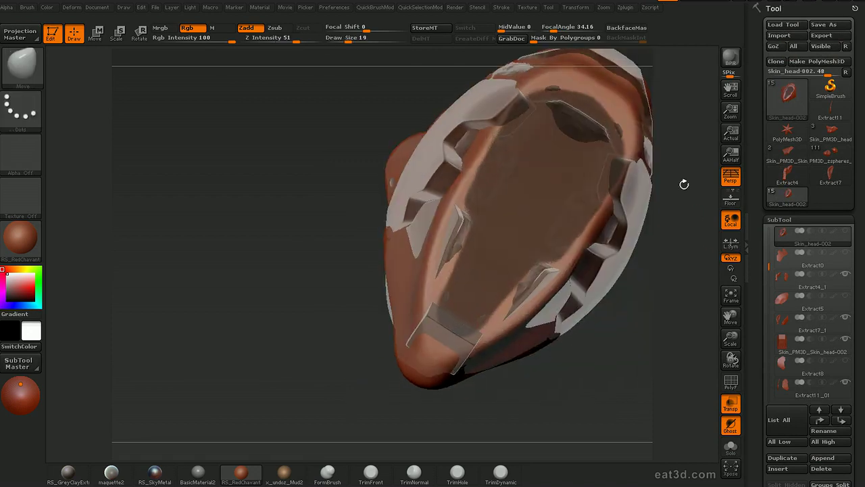
- Extract the masked top area of the head with a negative thickness and select the new subtool
drag(695, 217, 705, 381)
drag(759, 391, 759, 205)
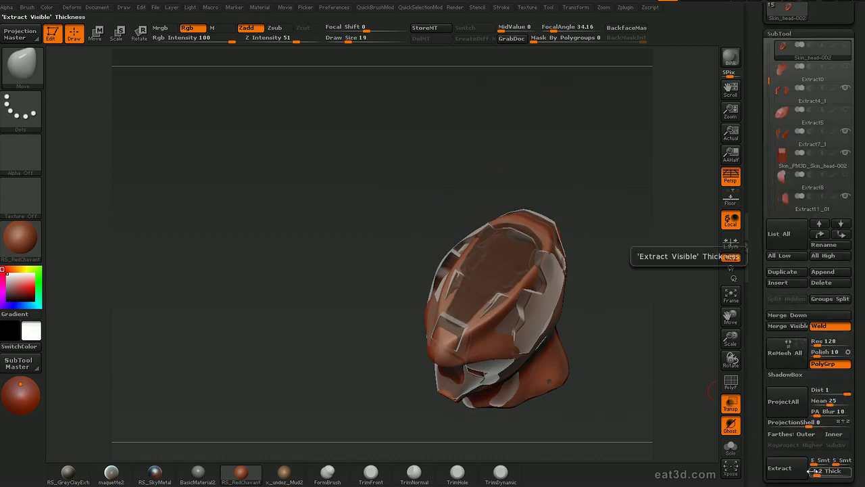
click(784, 467)
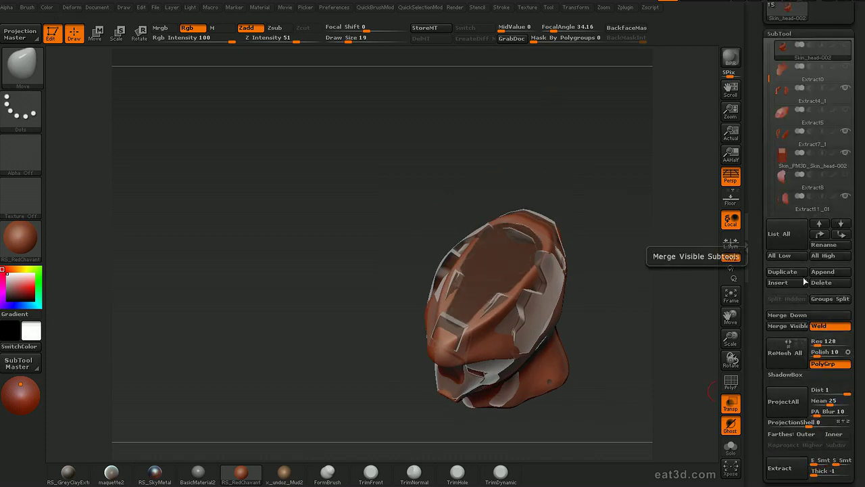
click(807, 181)
- Add group loops to the extracted top plate with Loops 4 and Polish 50
drag(656, 305, 646, 265)
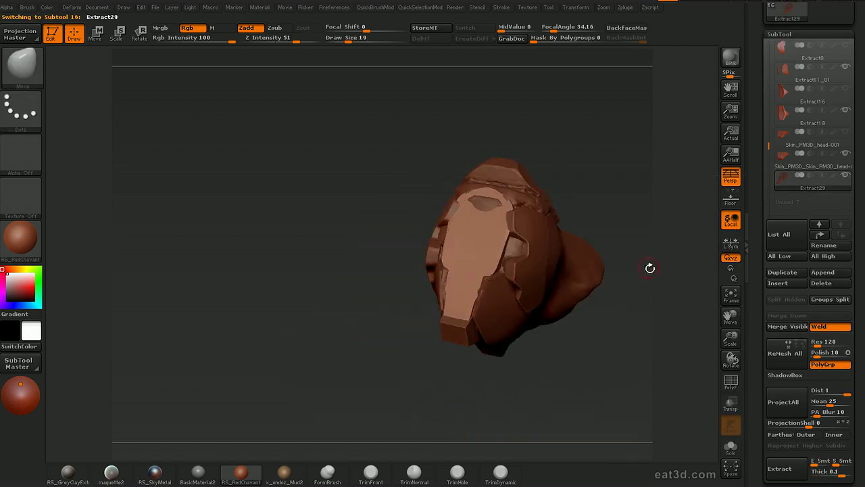
key(d)
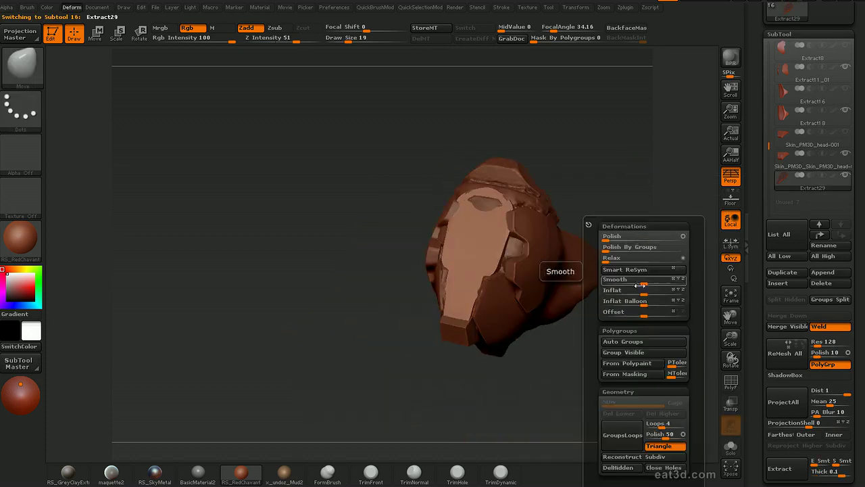
click(634, 433)
- Turn on transparency and clip the top plate's back edge and rear side corners symmetrically with ClipCurve
click(731, 404)
key(b)
click(442, 155)
mouse_move(410, 157)
ctrl+shift+mouse_down()
mouse_move(547, 165)
mouse_move(558, 205)
mouse_move(575, 212)
ctrl+shift+mouse_up()
ctrl+shift+drag(539, 161, 542, 218)
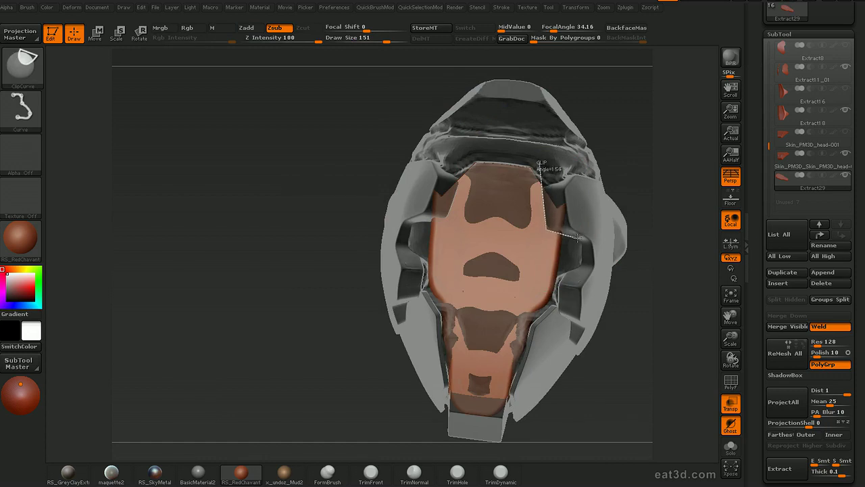
ctrl+shift+drag(620, 245, 620, 244)
- Clip the top plate's long sides into a narrow strip and trim its front end with ClipCurve
mouse_move(548, 148)
ctrl+shift+mouse_down()
mouse_move(515, 177)
mouse_move(501, 298)
ctrl+shift+mouse_up()
key(alt)
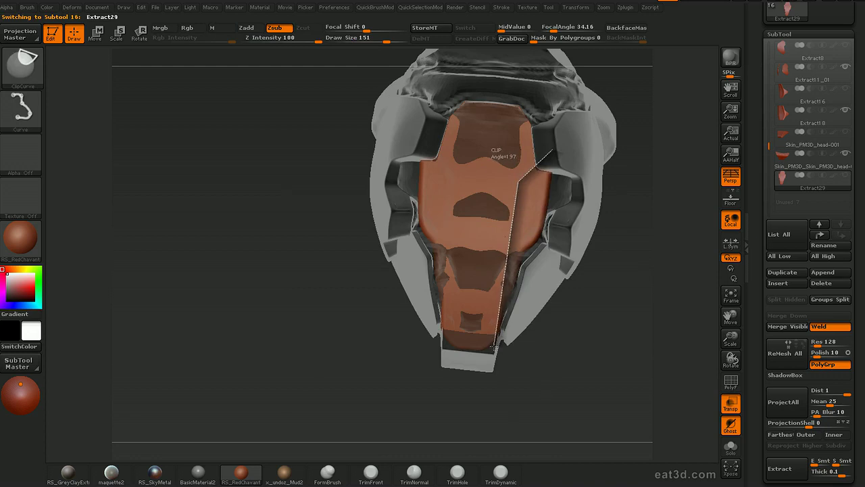
mouse_move(688, 264)
mouse_down()
mouse_move(687, 241)
mouse_move(680, 262)
mouse_up()
mouse_move(533, 336)
ctrl+shift+mouse_down()
mouse_move(473, 338)
mouse_move(482, 338)
ctrl+shift+mouse_up()
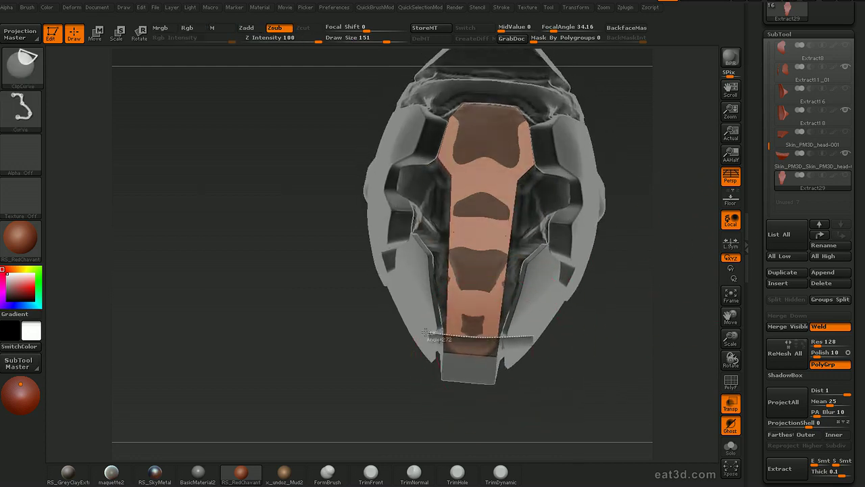
ctrl+shift+drag(579, 293, 579, 294)
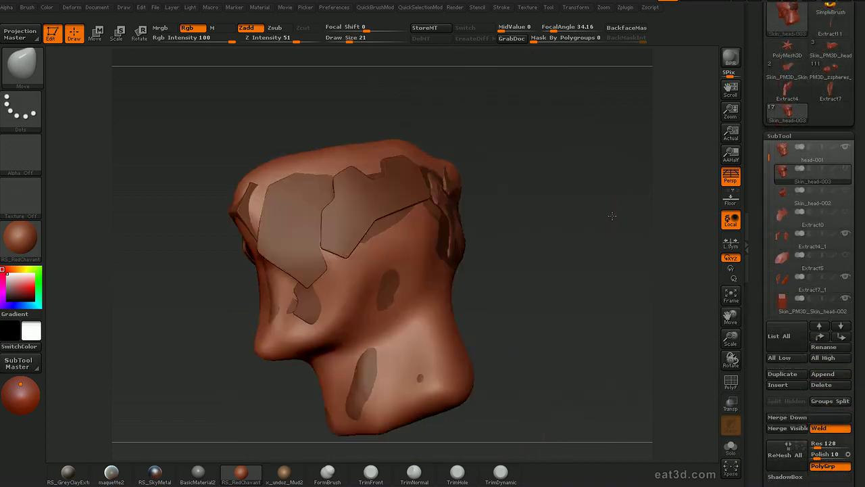
- Extract a back-of-head plate from the Skin_head-003 subtool and select the new subtool
mouse_move(582, 218)
mouse_down()
mouse_move(563, 223)
mouse_move(614, 214)
mouse_up()
drag(762, 365, 761, 262)
click(778, 461)
mouse_move(844, 47)
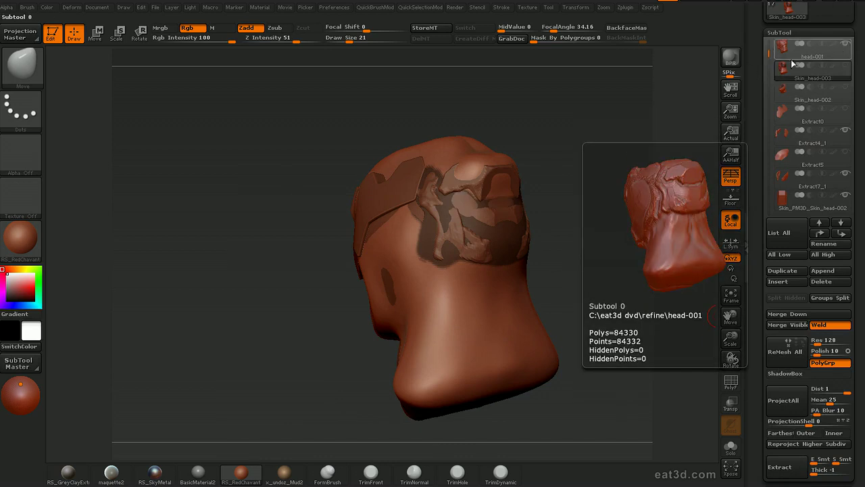
drag(758, 52, 754, 143)
click(778, 177)
drag(709, 182, 642, 220)
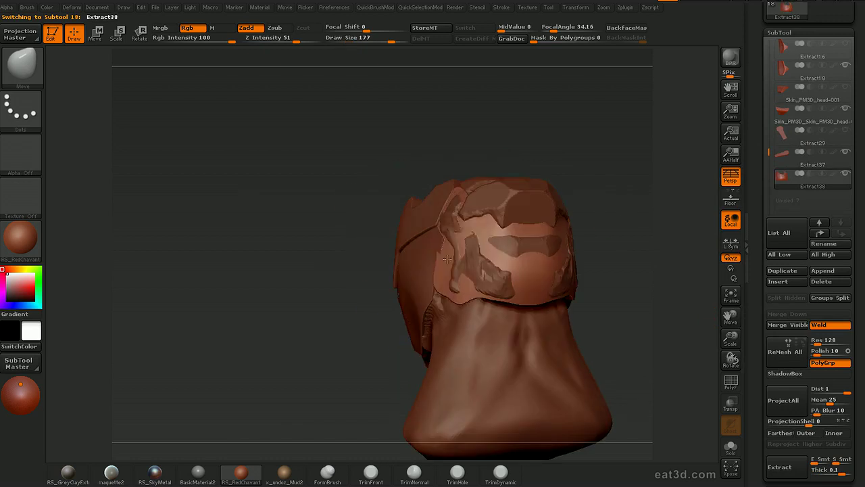
- Clip the back-of-head plate's side edges and upper corner against the neighbouring side plates with ClipCurve
mouse_move(407, 267)
ctrl+shift+mouse_down()
mouse_move(513, 201)
mouse_move(529, 167)
ctrl+shift+mouse_up()
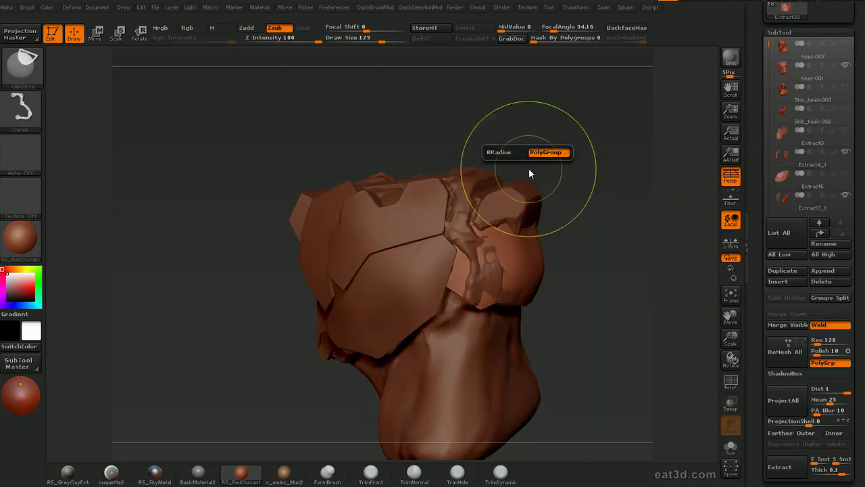
mouse_move(607, 134)
mouse_down()
mouse_move(590, 133)
mouse_move(562, 155)
mouse_up()
ctrl+shift+drag(457, 215, 469, 229)
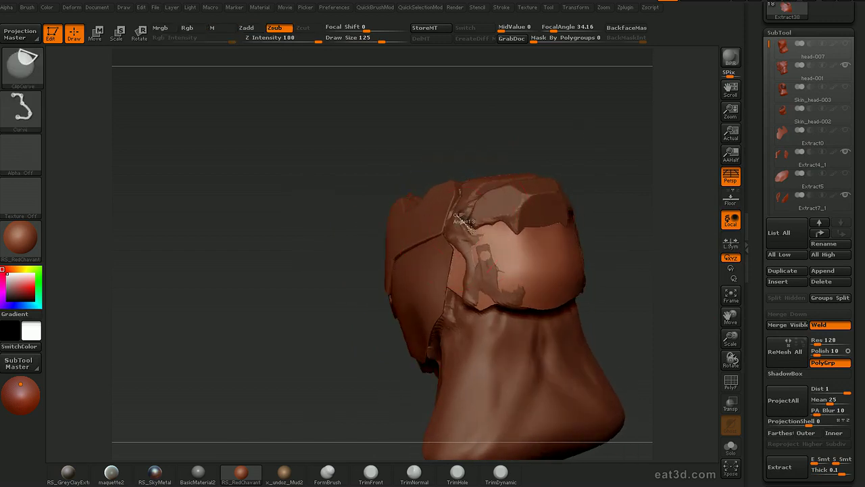
ctrl+shift+drag(544, 206, 545, 206)
drag(672, 147, 658, 148)
mouse_move(488, 216)
ctrl+shift+mouse_down()
mouse_move(502, 232)
mouse_move(624, 150)
ctrl+shift+mouse_up()
mouse_move(676, 135)
mouse_down()
mouse_move(706, 135)
mouse_move(708, 123)
mouse_up()
ctrl+shift+drag(495, 287, 503, 232)
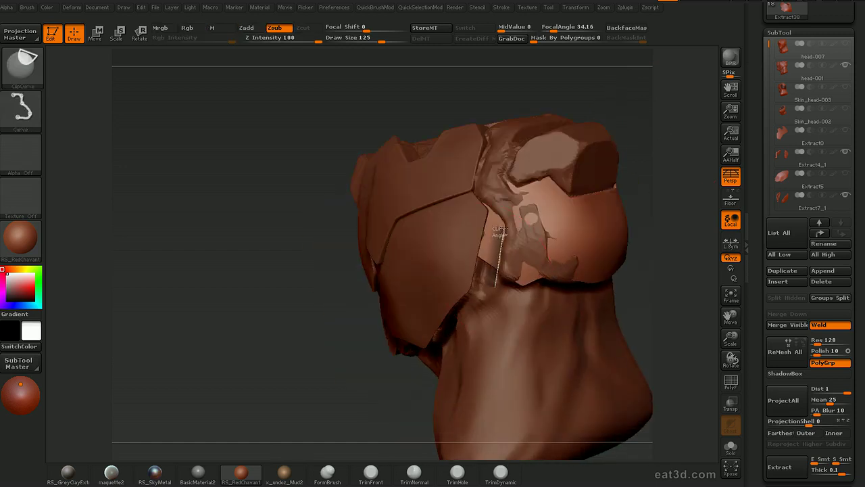
ctrl+shift+drag(472, 197, 471, 194)
drag(652, 125, 685, 117)
- Mask the area of the head-007 subtool between the top plate, the side plates and the rear block
ctrl+drag(514, 164, 519, 165)
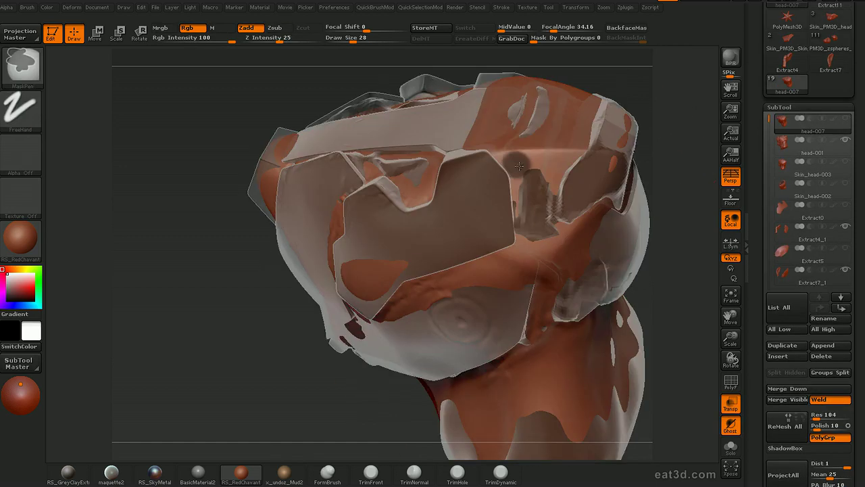
mouse_move(667, 101)
mouse_down()
mouse_move(513, 158)
mouse_move(540, 109)
mouse_move(532, 147)
mouse_up()
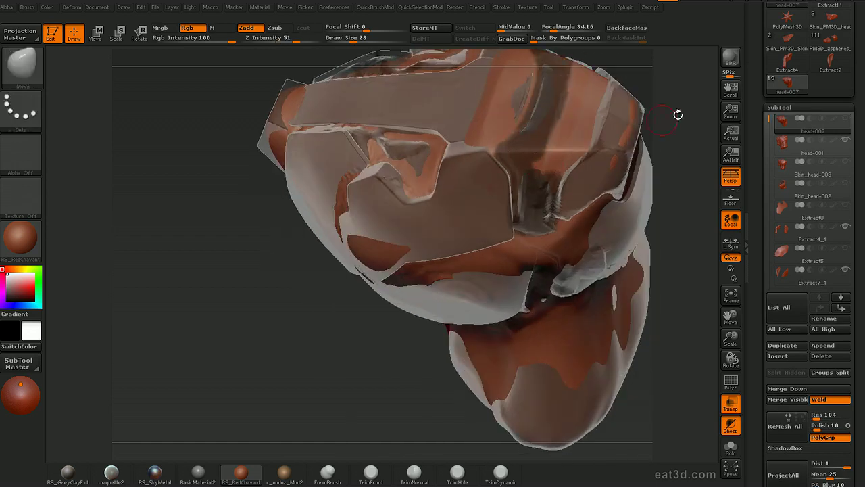
drag(666, 81, 595, 94)
mouse_move(548, 169)
ctrl+mouse_down()
mouse_move(587, 73)
mouse_move(568, 135)
ctrl+mouse_up()
drag(696, 68, 532, 218)
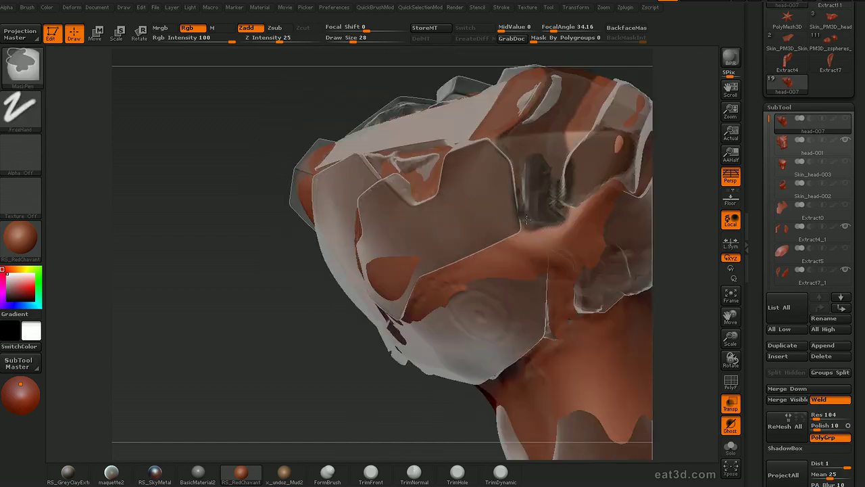
drag(501, 144, 499, 155)
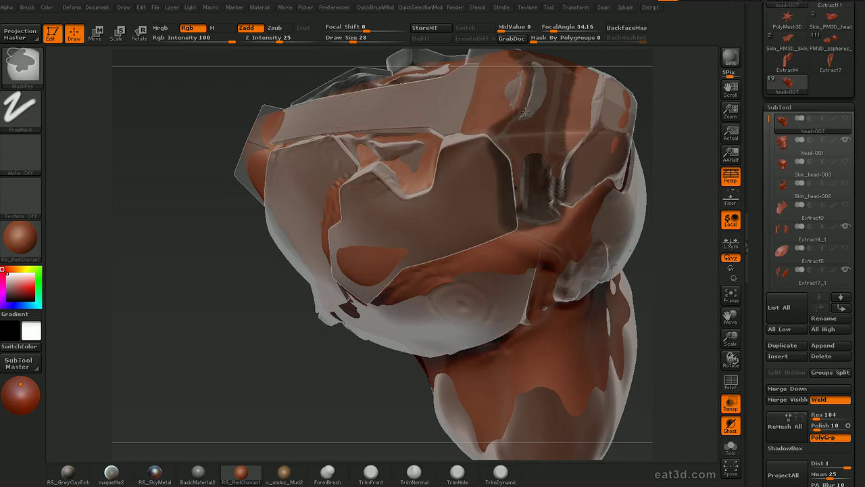
alt+drag(656, 133, 671, 150)
- Extract the masked area as a new plate, select its subtool and turn transparency off
drag(764, 429, 764, 313)
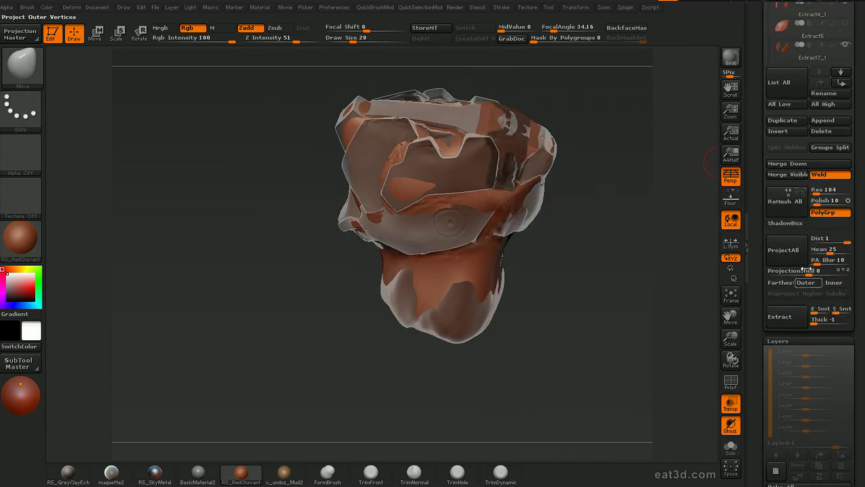
drag(760, 133, 755, 218)
mouse_move(628, 272)
mouse_down()
mouse_move(690, 214)
mouse_move(684, 216)
mouse_up()
drag(772, 137, 770, 254)
click(784, 246)
key(shift+t)
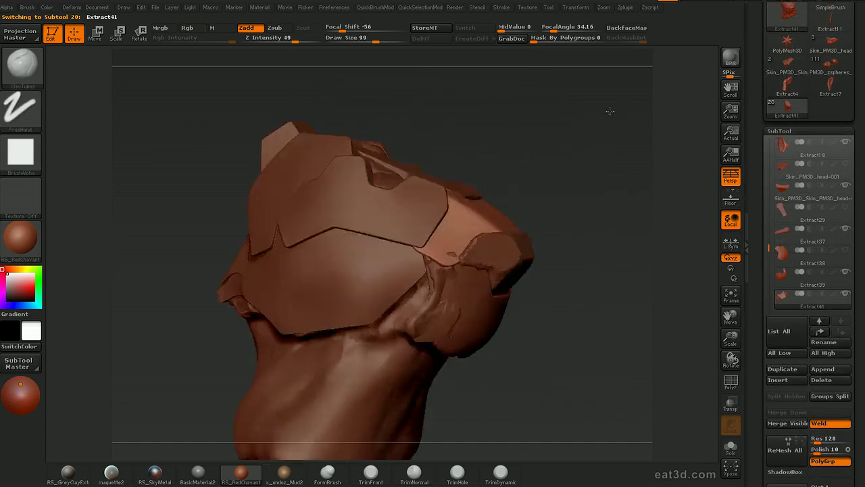
- Clip the new plate's rear edge along the rear block and its front edges along the top and side plates with ClipCurve
mouse_move(611, 110)
mouse_down()
mouse_move(631, 149)
mouse_move(617, 127)
mouse_move(605, 151)
mouse_up()
ctrl+shift+drag(510, 275, 430, 291)
drag(599, 116, 602, 170)
ctrl+shift+drag(573, 161, 519, 241)
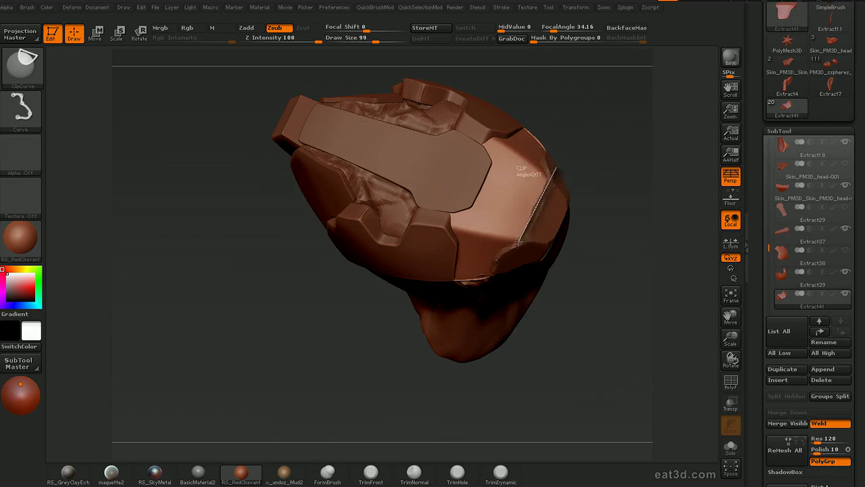
mouse_move(479, 288)
ctrl+shift+mouse_down()
mouse_move(581, 322)
mouse_move(451, 196)
ctrl+shift+mouse_up()
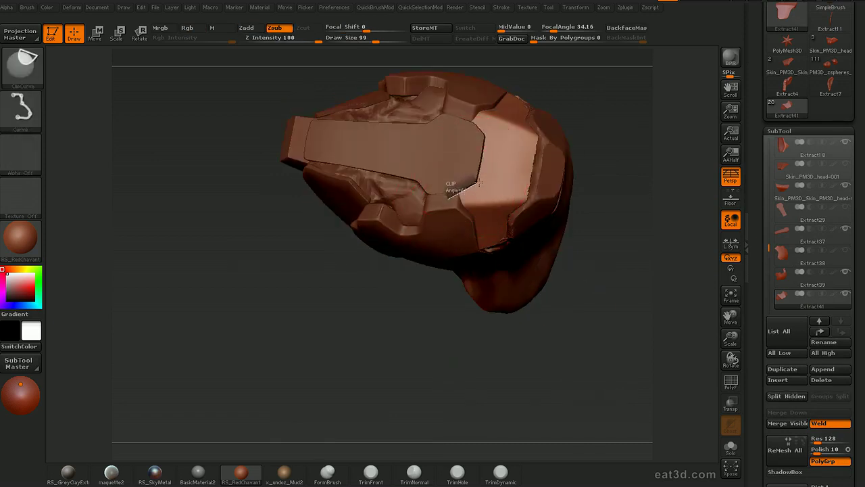
ctrl+shift+drag(481, 155, 482, 155)
mouse_move(629, 121)
mouse_down()
mouse_move(617, 96)
mouse_move(466, 211)
mouse_up()
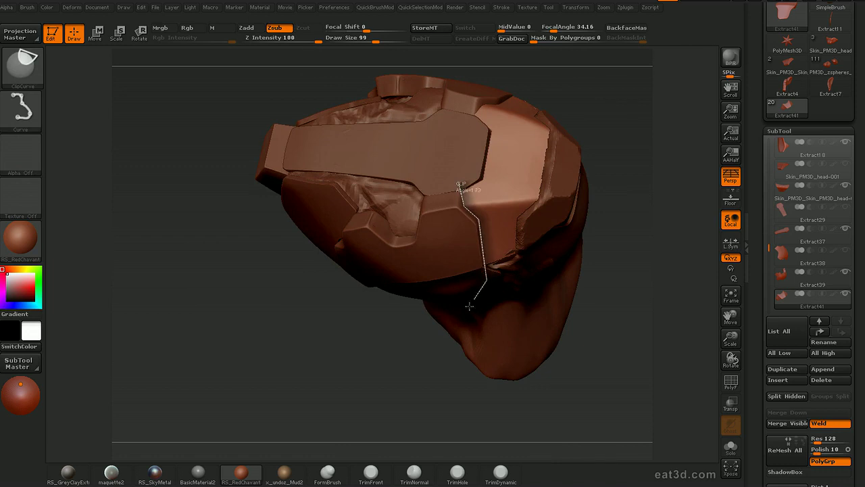
ctrl+shift+drag(479, 290, 477, 301)
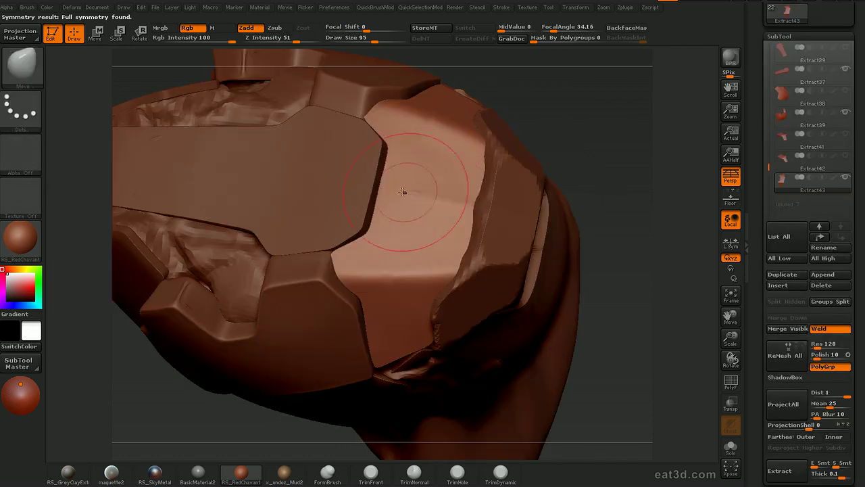
- Isolate the plate behind the top plate and flatten its surfaces and corners with the hPolish brush
key(b)
key(h)
key(p)
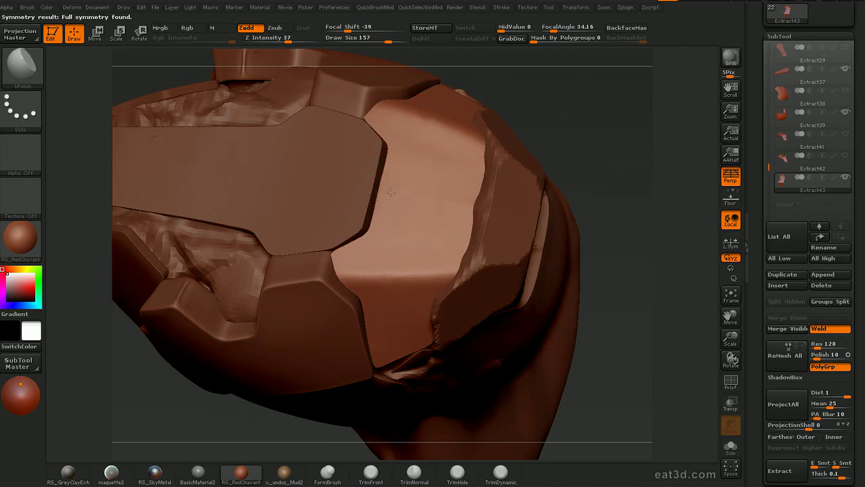
mouse_move(574, 198)
mouse_down()
mouse_move(638, 145)
mouse_move(409, 207)
mouse_up()
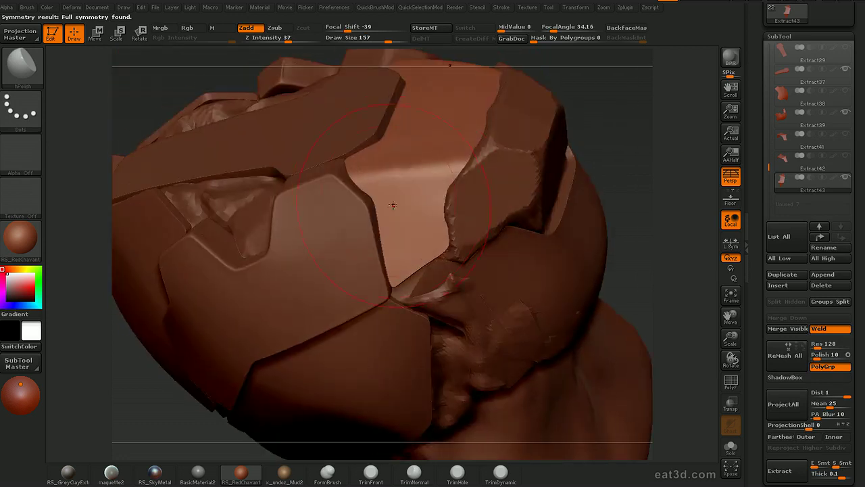
key(shift+s)
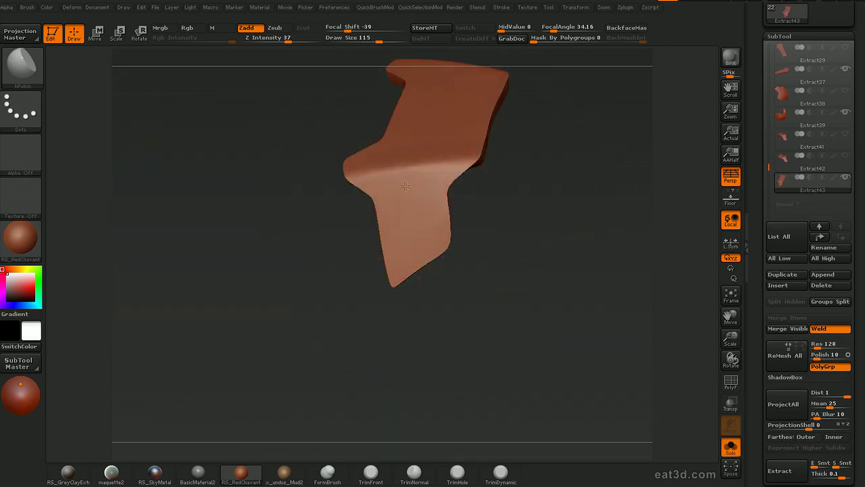
drag(532, 159, 395, 285)
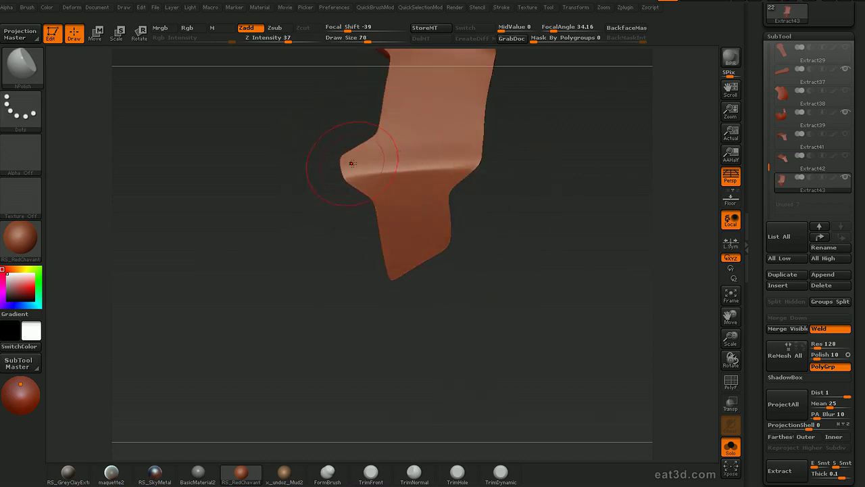
mouse_move(544, 94)
alt+mouse_down()
mouse_move(590, 235)
mouse_move(445, 287)
alt+mouse_up()
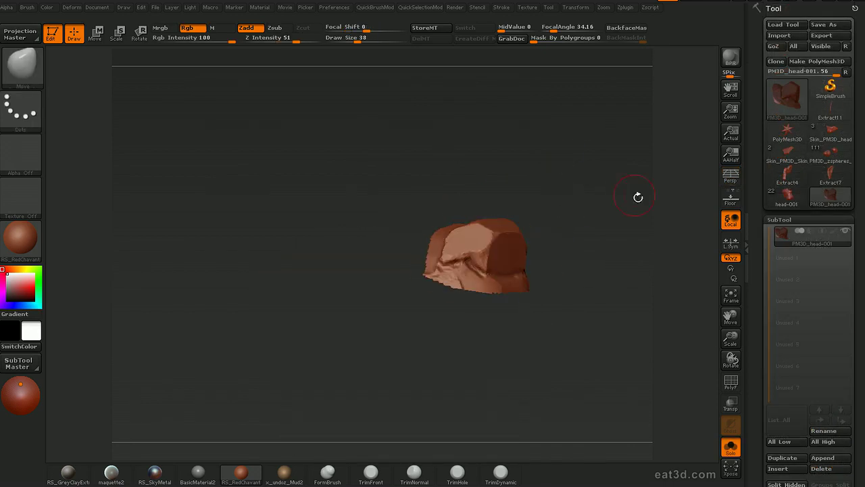
- Trim the top and back faces of the remeshed upper-rear block with ClipCurve
drag(765, 376, 752, 288)
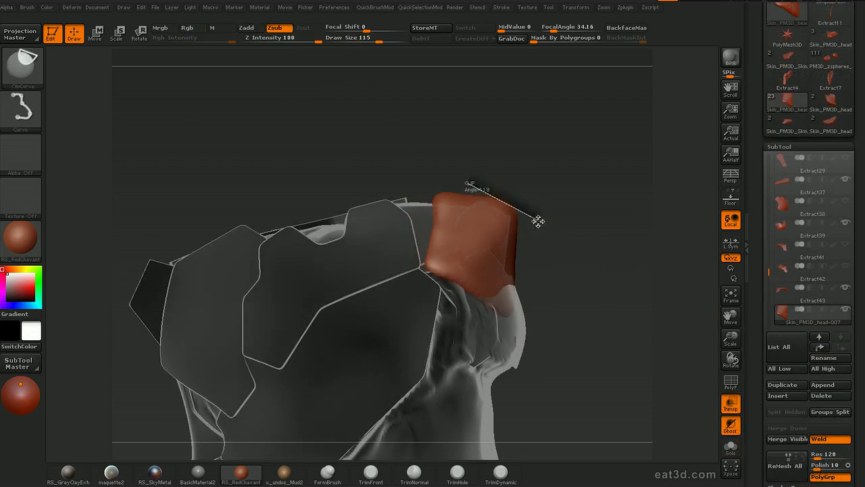
ctrl+shift+drag(537, 218, 534, 228)
mouse_move(512, 198)
ctrl+shift+mouse_down()
mouse_move(488, 328)
mouse_move(552, 425)
ctrl+shift+mouse_up()
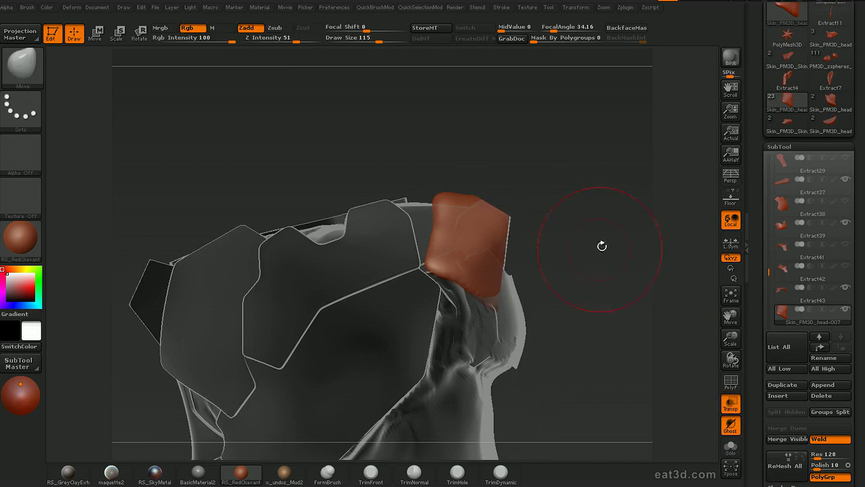
alt+drag(597, 249, 652, 247)
mouse_move(466, 243)
ctrl+shift+mouse_down()
mouse_move(576, 169)
mouse_move(547, 209)
mouse_move(500, 210)
ctrl+shift+mouse_up()
mouse_move(582, 187)
ctrl+shift+mouse_down()
mouse_move(439, 347)
mouse_move(251, 423)
ctrl+shift+mouse_up()
- Toggle transparency and clip the rear block's lower front edge to follow the adjoining side plates
drag(374, 324, 518, 275)
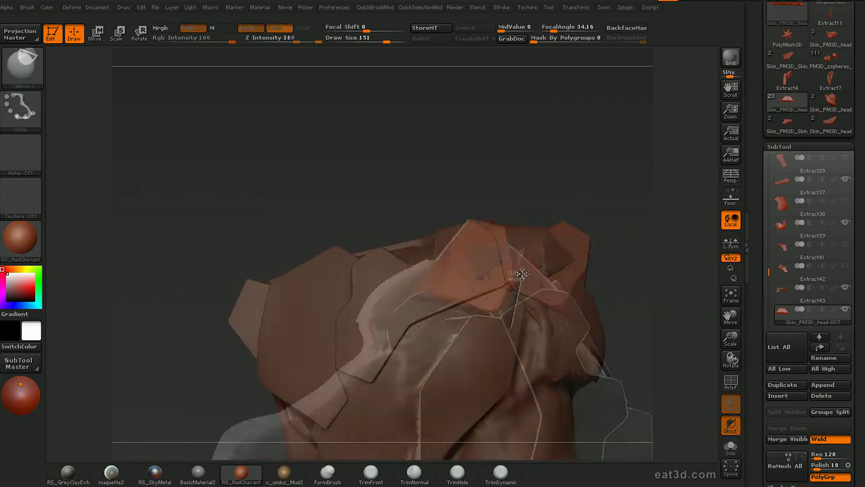
ctrl+shift+drag(512, 327, 540, 196)
drag(670, 172, 652, 203)
click(731, 404)
ctrl+shift+drag(531, 316, 486, 286)
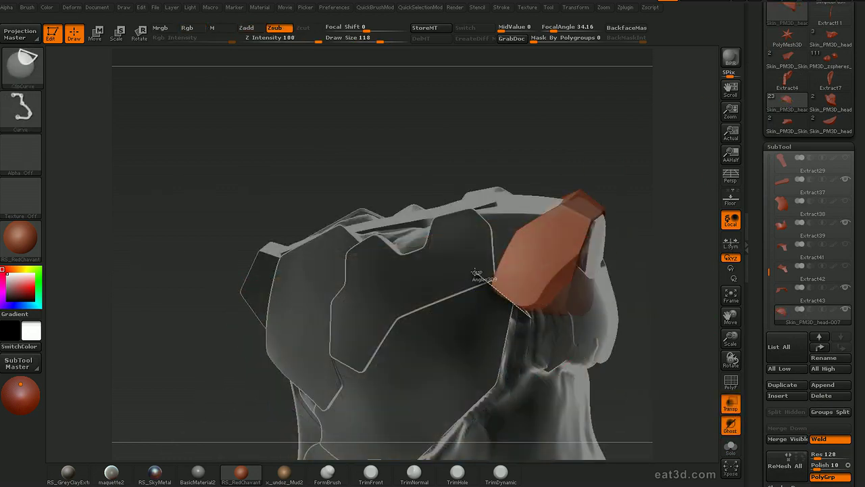
ctrl+shift+drag(399, 245, 399, 244)
- Clip the rear block's remaining sides and corners into angular facets with ClipCurve and turn transparency off
shift+drag(639, 205, 595, 305)
ctrl+shift+drag(507, 320, 557, 179)
drag(680, 274, 697, 277)
ctrl+shift+drag(607, 312, 482, 231)
drag(674, 276, 615, 301)
ctrl+shift+drag(588, 298, 503, 236)
drag(687, 230, 667, 181)
key(shift+t)
- Select the back-of-head plate and adjust its upper side corner toward the side plate with the Move brush
drag(669, 217, 536, 210)
alt+click(520, 215)
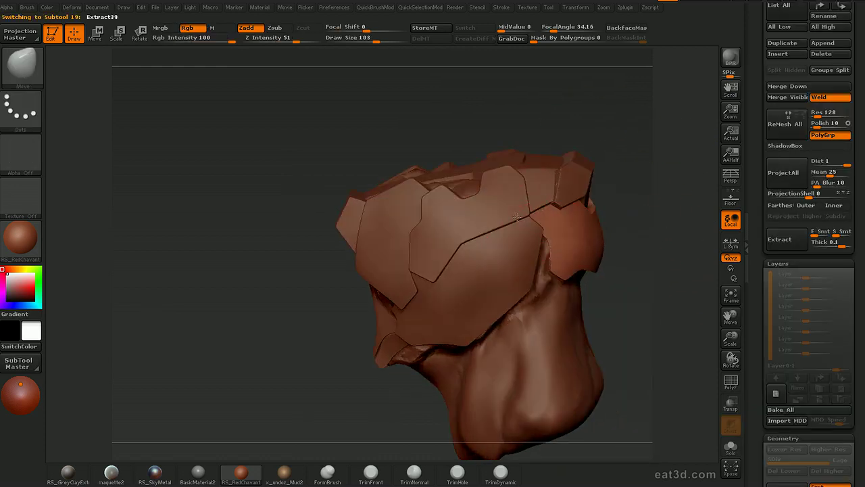
drag(669, 131, 574, 143)
key(s)
click(542, 215)
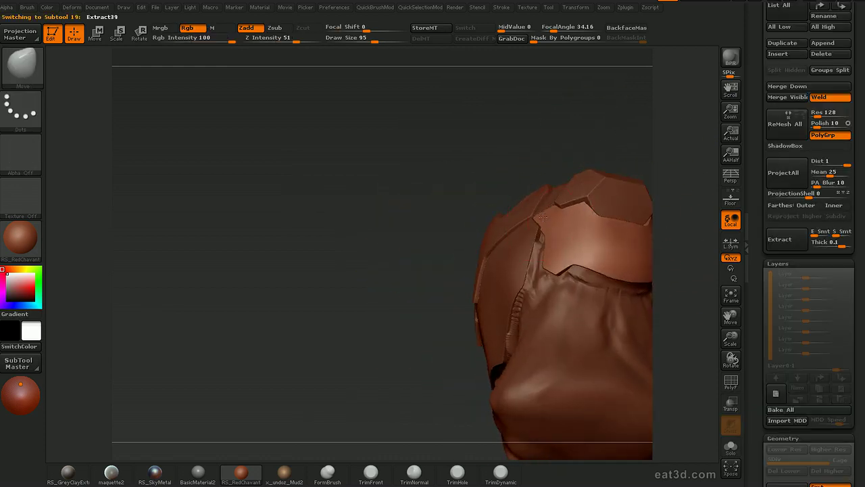
- Mask two mirrored areas of the head-008 subtool beside the top plate, extract them and select the new subtool
mouse_move(621, 132)
mouse_down()
mouse_move(671, 151)
mouse_move(603, 145)
mouse_move(658, 126)
mouse_move(652, 224)
mouse_move(639, 240)
mouse_up()
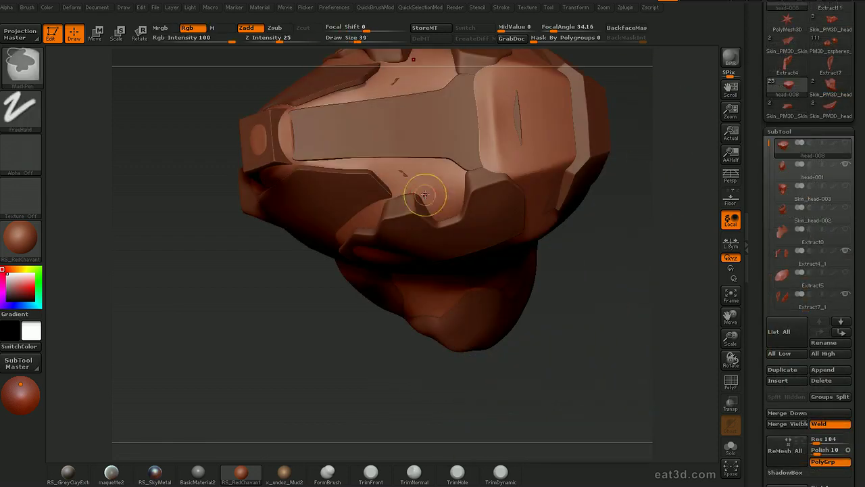
mouse_move(425, 193)
ctrl+mouse_down()
mouse_move(445, 208)
mouse_move(442, 174)
mouse_move(388, 166)
ctrl+mouse_up()
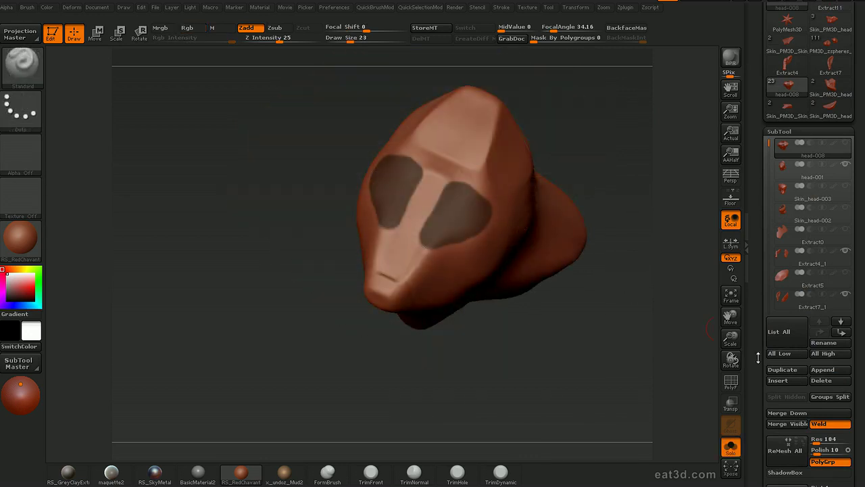
scroll(811, 304, down, 5)
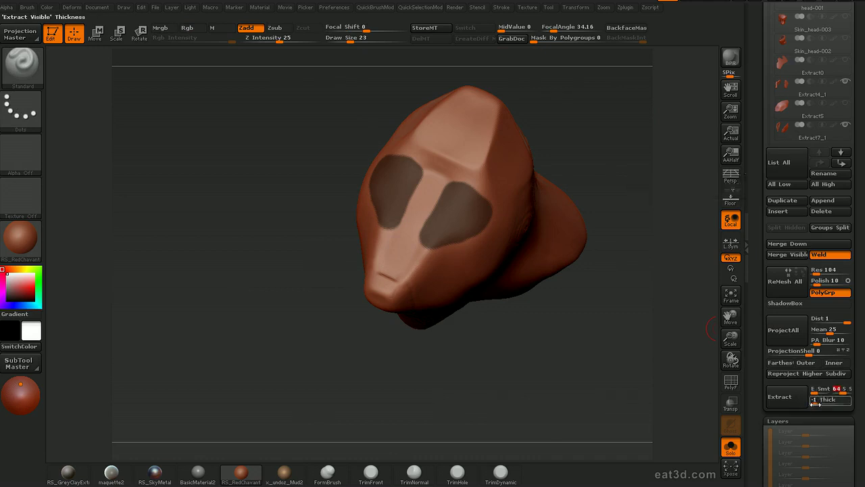
drag(813, 404, 824, 404)
click(779, 397)
scroll(768, 145, up, 4)
drag(768, 115, 769, 248)
click(787, 199)
key(alt+s)
drag(568, 145, 549, 150)
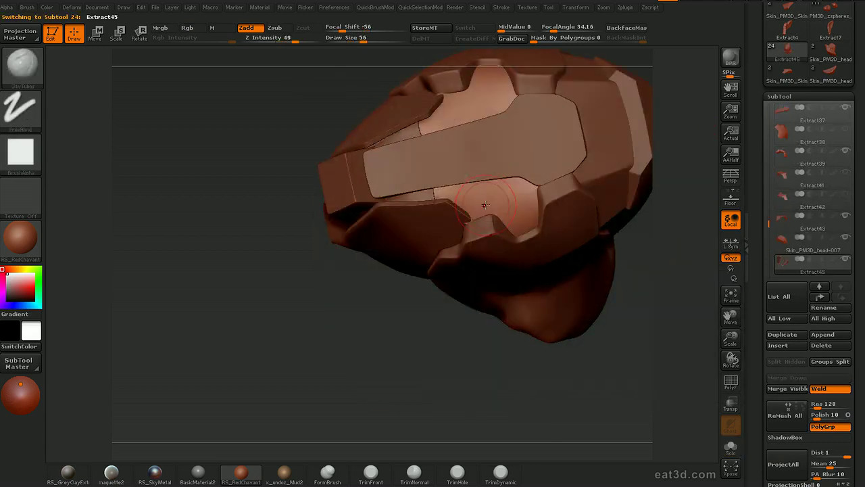
- Clip the front ends and outer edges of the two new plates beside the top plate with transparency on
key(d)
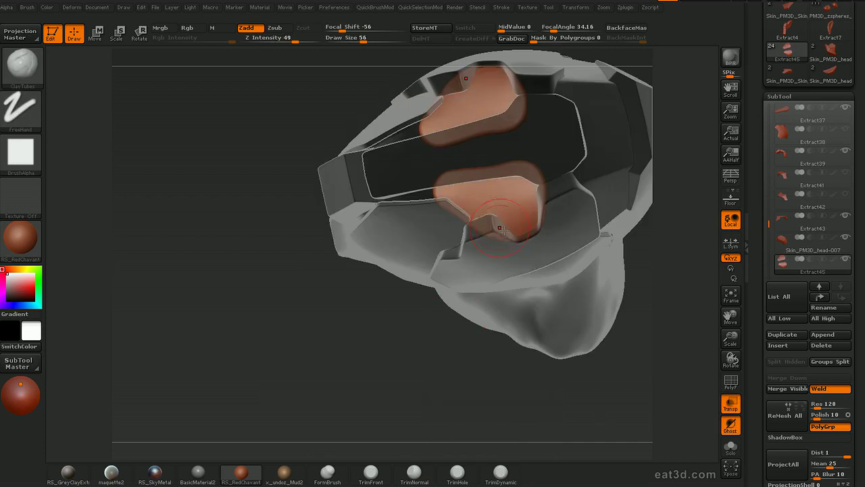
mouse_move(534, 265)
ctrl+shift+mouse_down()
mouse_move(445, 193)
mouse_move(440, 174)
ctrl+shift+mouse_up()
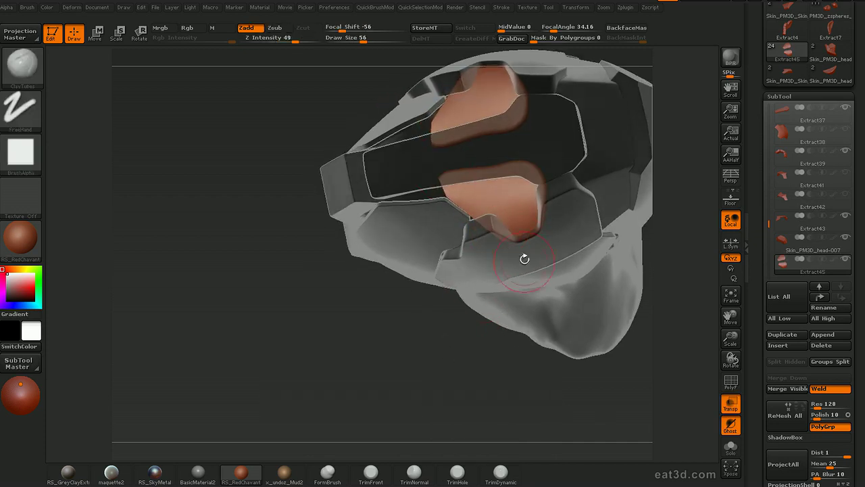
ctrl+shift+drag(524, 252, 460, 225)
drag(513, 349, 539, 326)
ctrl+shift+drag(554, 222, 499, 246)
drag(530, 336, 488, 343)
ctrl+shift+drag(531, 156, 542, 259)
shift+drag(378, 138, 338, 133)
- Mask one of the two mirrored plates and clip the other's inner edge along the top plate with ClipCurve
ctrl+drag(314, 98, 548, 236)
key(b)
key(c)
key(c)
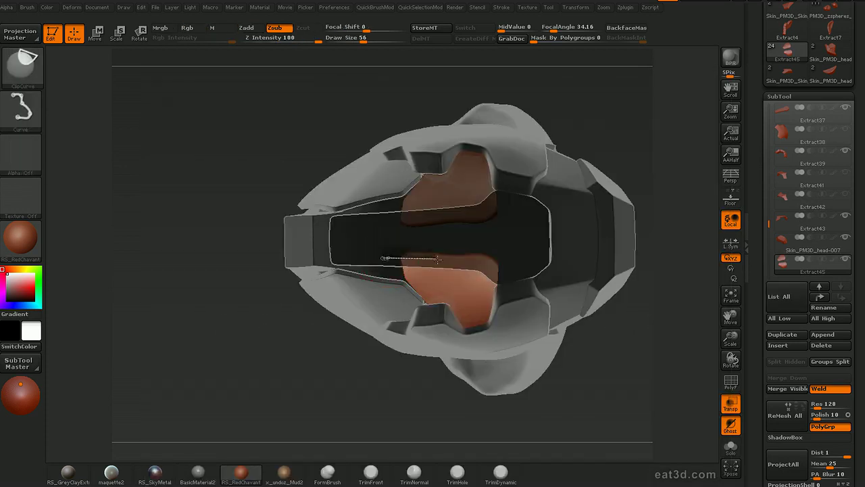
ctrl+shift+drag(484, 265, 485, 266)
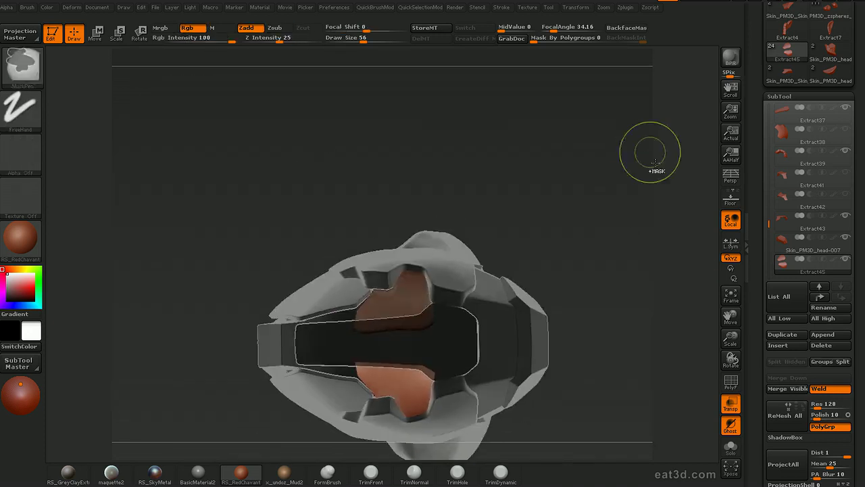
ctrl+click(632, 150)
- Flatten the surface of the recessed plate beside the top plate with the hPolish brush
mouse_move(630, 149)
mouse_down()
mouse_move(605, 157)
mouse_move(585, 149)
mouse_move(618, 149)
mouse_move(608, 185)
mouse_move(473, 243)
mouse_up()
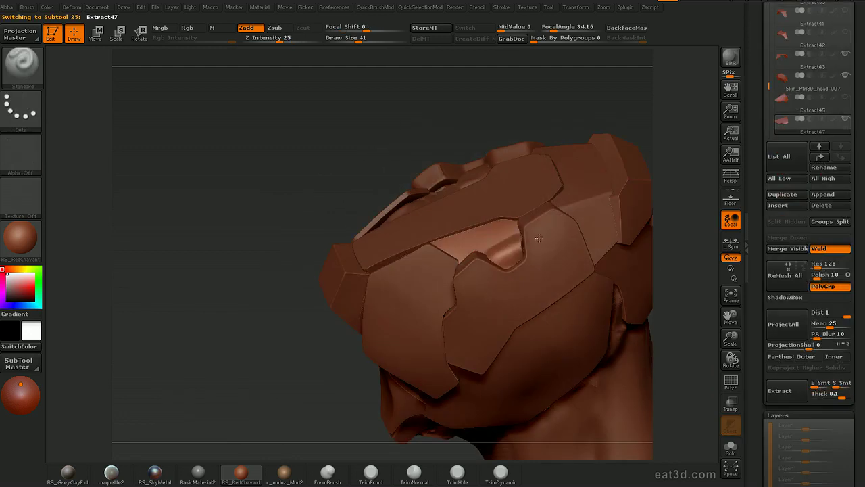
click(497, 252)
key(b)
click(482, 249)
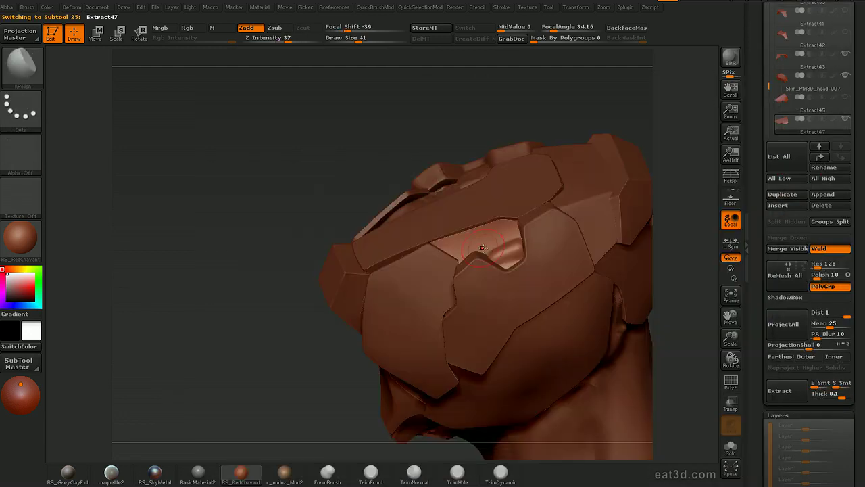
drag(505, 239, 508, 261)
right_drag(533, 238, 530, 215)
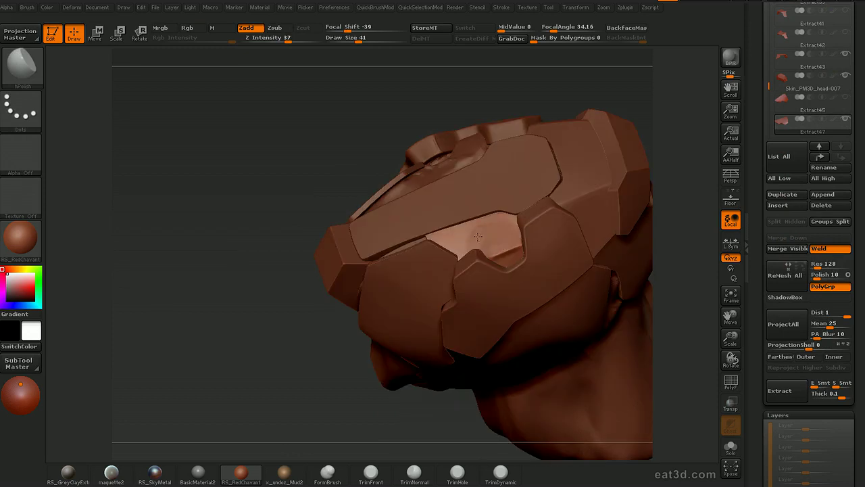
- Finish polishing the recessed plate beside the top plate and mirror it to the other side with SubTool Master
drag(498, 261, 514, 254)
key(b)
key(m)
key(v)
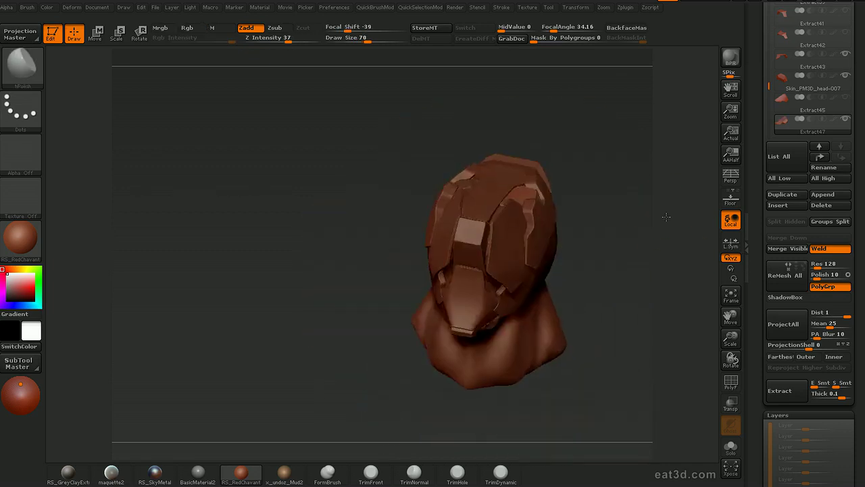
drag(406, 311, 304, 315)
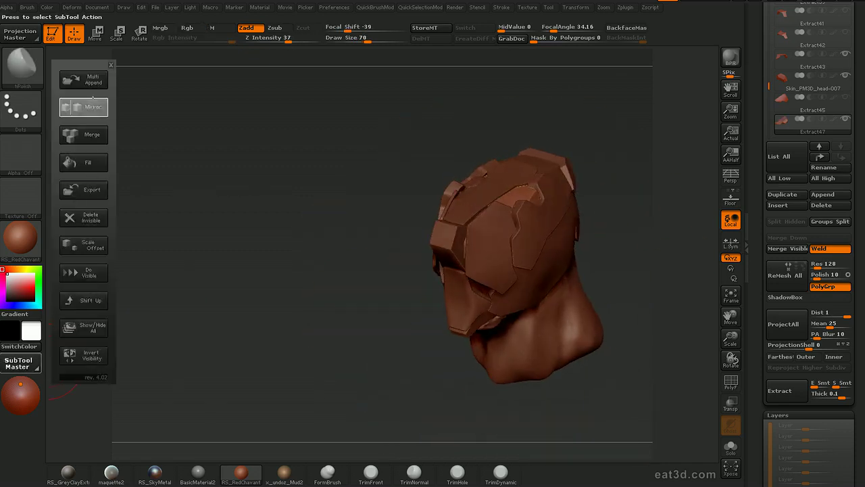
click(93, 107)
click(371, 246)
- Set the draw size to 103 and change the model's material to RS_GreyClayExt
key(s)
click(639, 106)
mouse_move(640, 106)
mouse_down()
mouse_move(659, 144)
mouse_move(629, 199)
mouse_move(621, 304)
mouse_up()
alt+drag(642, 156, 639, 216)
click(83, 471)
drag(365, 378, 354, 329)
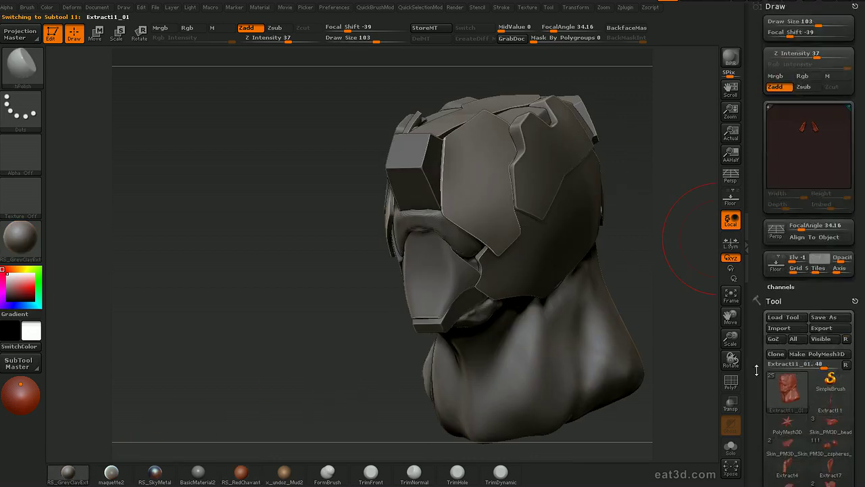
- Hide the Extract11_01 side face plates and select the head-001 sculpt beneath them
mouse_move(756, 370)
mouse_down()
mouse_move(757, 297)
mouse_move(752, 391)
mouse_up()
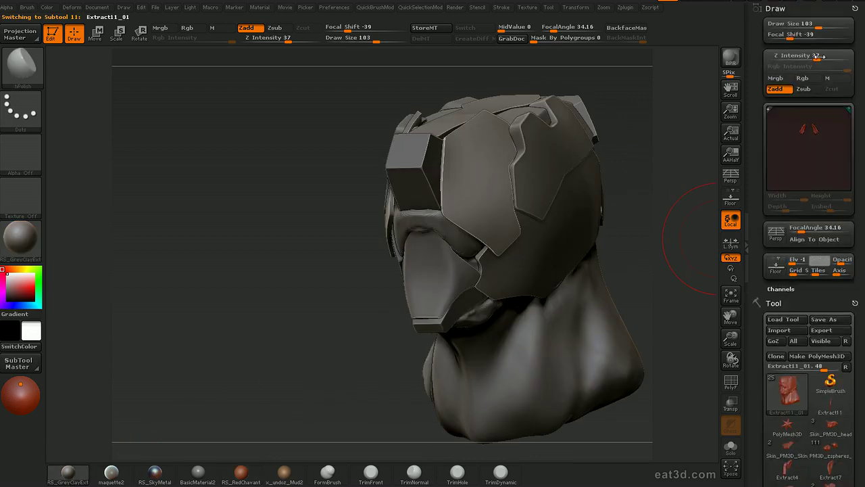
click(854, 6)
drag(753, 158, 751, 109)
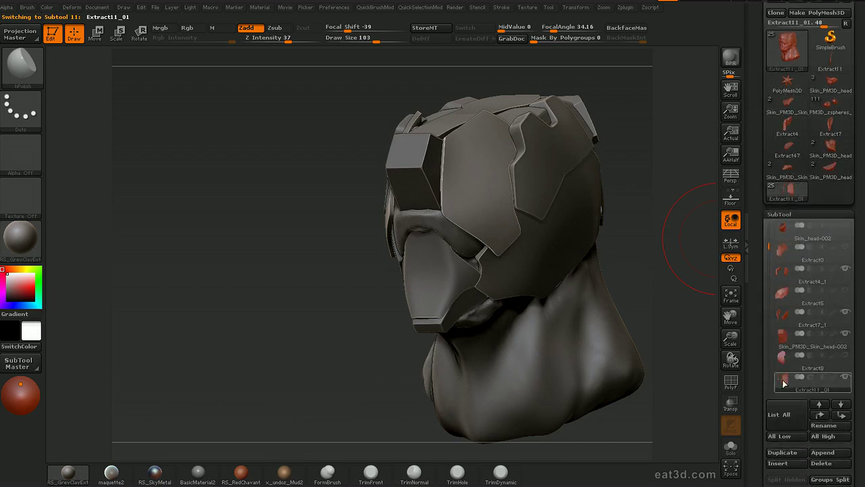
alt+click(456, 238)
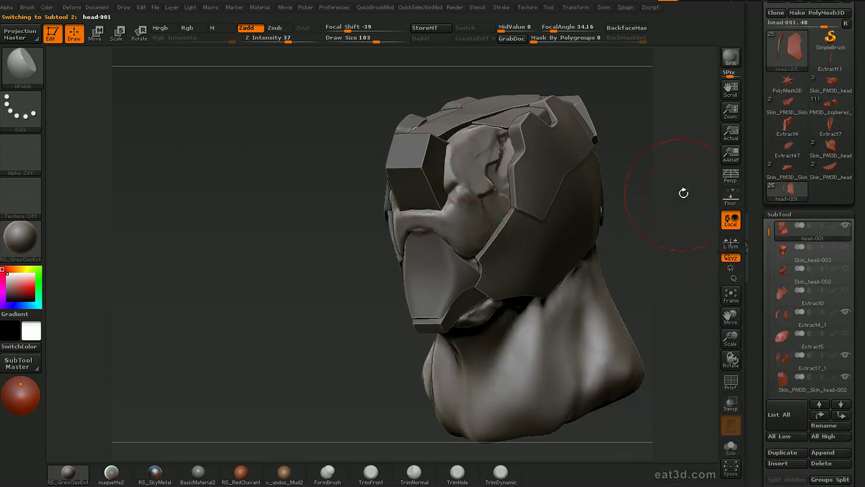
- Fill in the rough area beside the forehead block with the ClayTubes brush and smooth the new strokes
drag(667, 195, 552, 209)
key(b)
key(c)
key(t)
mouse_move(465, 161)
mouse_down()
mouse_move(460, 211)
mouse_move(479, 138)
mouse_up()
drag(638, 166, 678, 189)
mouse_move(490, 142)
shift+mouse_down()
mouse_move(478, 189)
mouse_move(439, 217)
mouse_move(471, 196)
shift+mouse_up()
key(s)
click(472, 163)
mouse_move(493, 127)
mouse_down()
mouse_move(465, 206)
mouse_move(480, 199)
mouse_up()
- Carve a groove along the upper part of the filled side area with the Dam_Standard brush
key(b)
key(s)
key(t)
drag(478, 135, 479, 128)
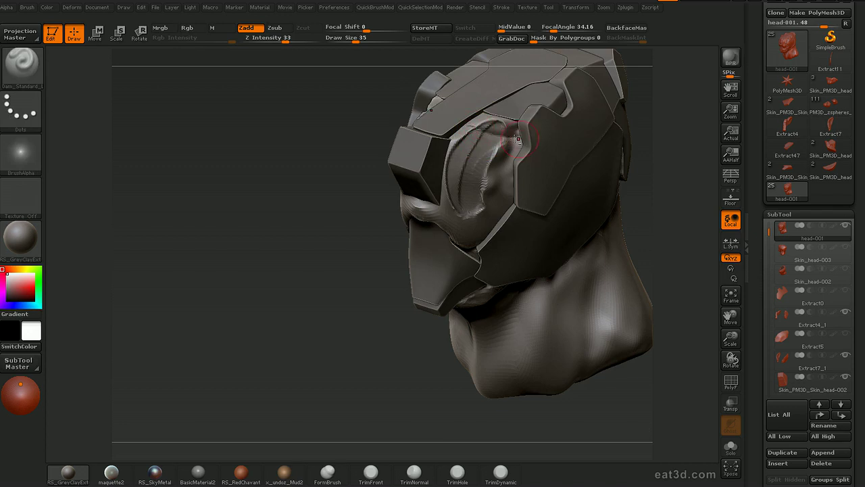
- Build up the side surface beside the forehead block with more ClayTubes strokes along its front edge
mouse_move(642, 128)
mouse_down()
mouse_move(666, 169)
mouse_move(682, 140)
mouse_move(649, 150)
mouse_up()
key(b)
key(c)
key(t)
drag(460, 150, 457, 206)
mouse_move(479, 223)
mouse_down()
mouse_move(494, 172)
mouse_move(503, 209)
mouse_up()
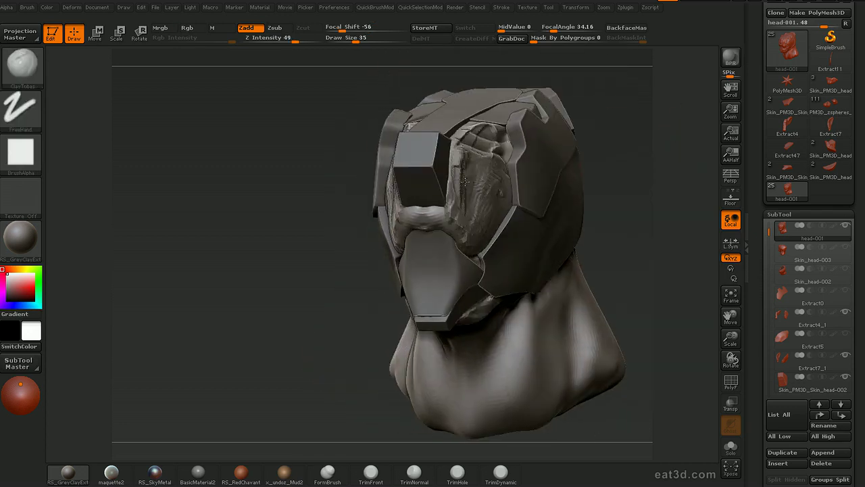
drag(467, 167, 463, 191)
- Sculpt the bridge between the forehead block and the muzzle plate
drag(642, 155, 676, 135)
key(b)
key(s)
key(t)
drag(429, 218, 448, 222)
- Adjust the lower corner of the side surface with the Move brush and smooth the surface
drag(662, 225, 585, 217)
key(b)
key(m)
key(v)
drag(455, 247, 462, 246)
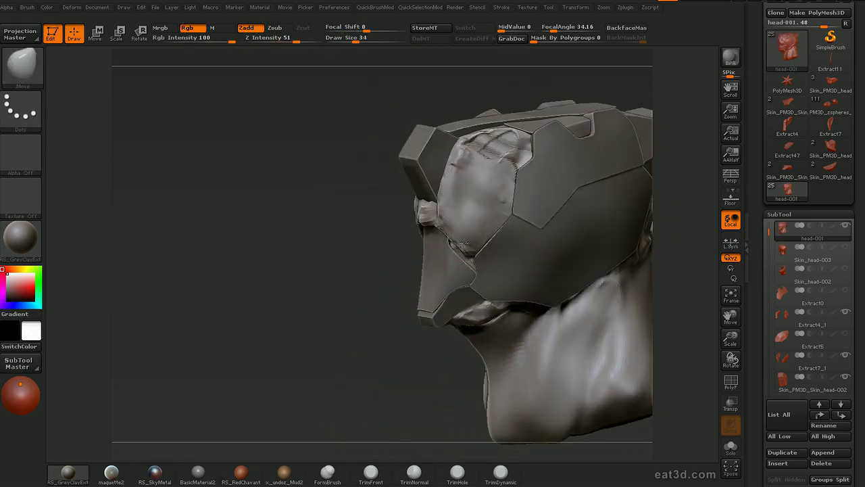
drag(686, 173, 718, 167)
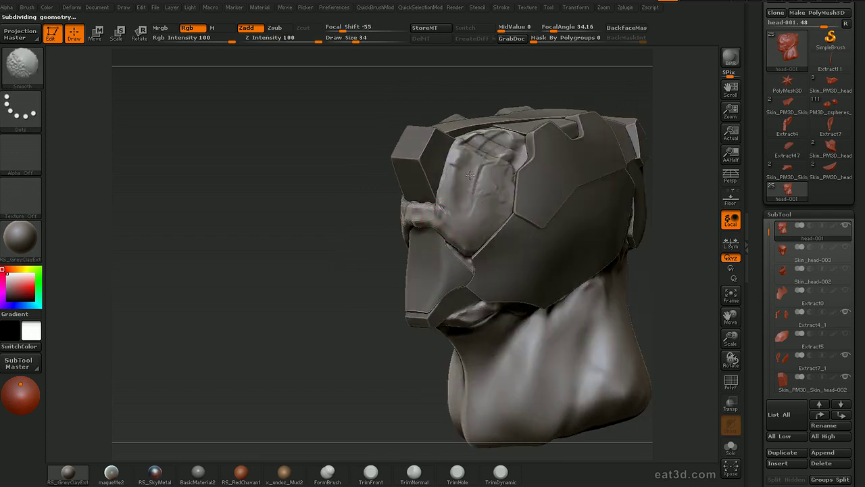
- Flatten the bridge below the forehead block with the hPolish brush
drag(666, 125, 681, 101)
key(b)
key(h)
key(p)
key(s)
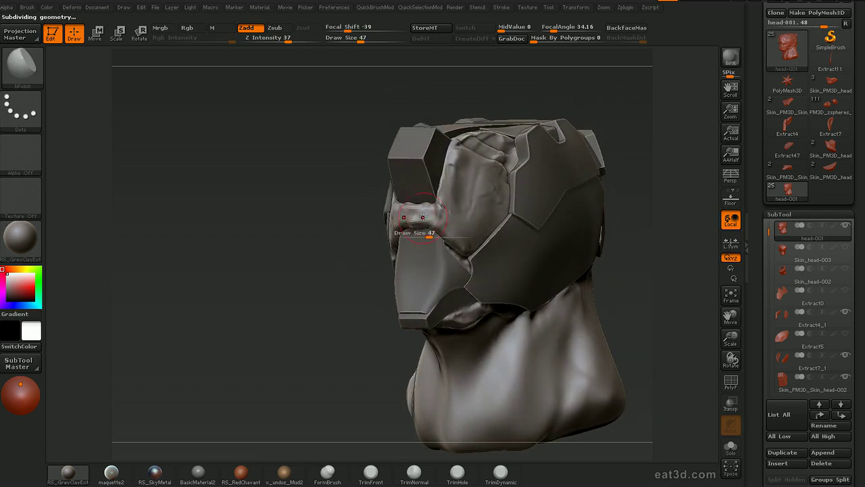
drag(416, 217, 413, 217)
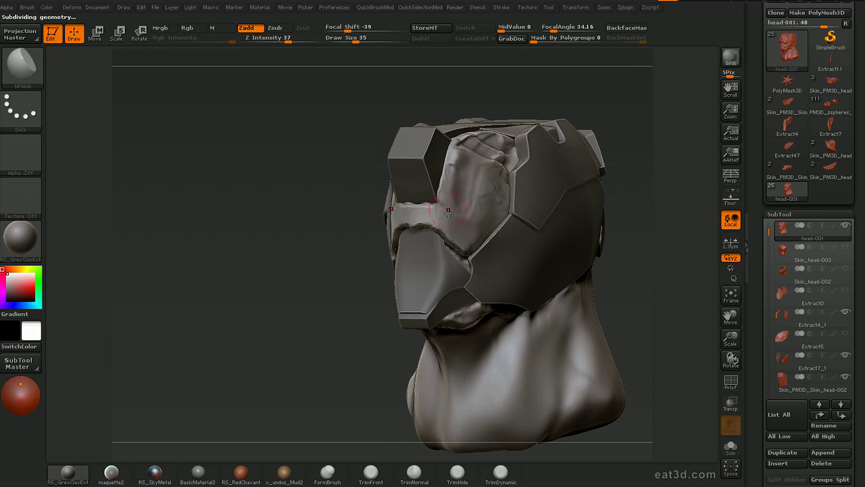
drag(569, 77, 608, 79)
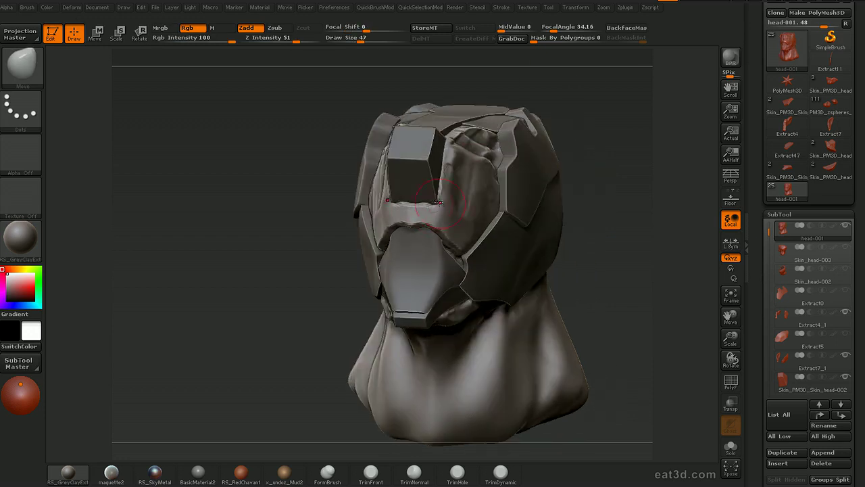
- Cut a sharp crease along the lower edge of the forehead block with the Dam_Standard brush
key(b)
key(d)
key(s)
drag(414, 201, 432, 201)
key(ctrl)
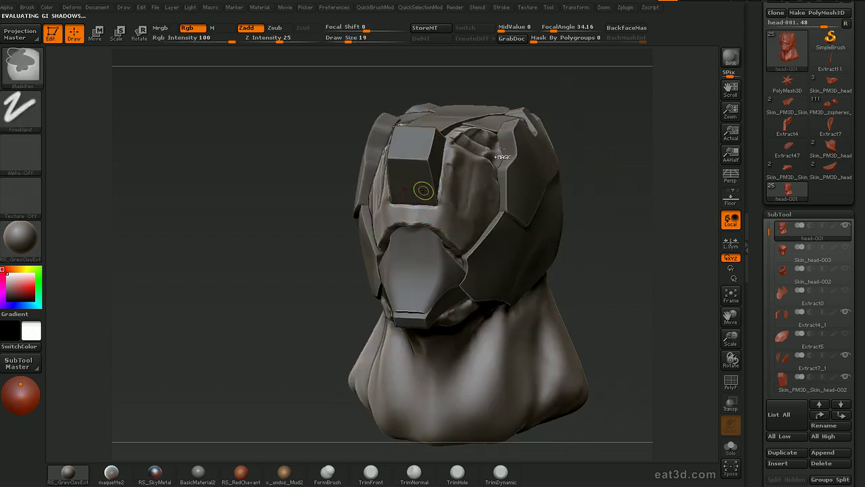
key(ctrl+t)
key(ctrl+t)
drag(622, 99, 534, 101)
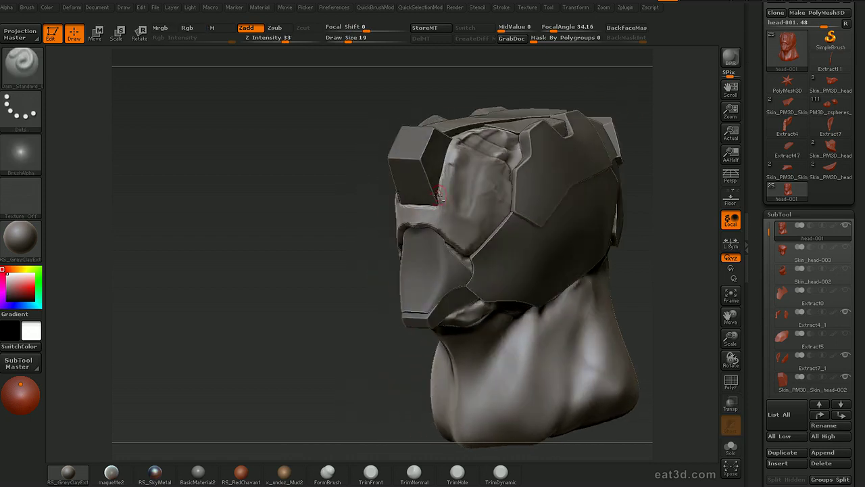
mouse_move(338, 234)
mouse_down()
mouse_move(602, 88)
mouse_move(548, 131)
mouse_up()
- Polish and smooth the edge of the bridge above the muzzle plate with the hPolish brush
key(b)
key(h)
key(p)
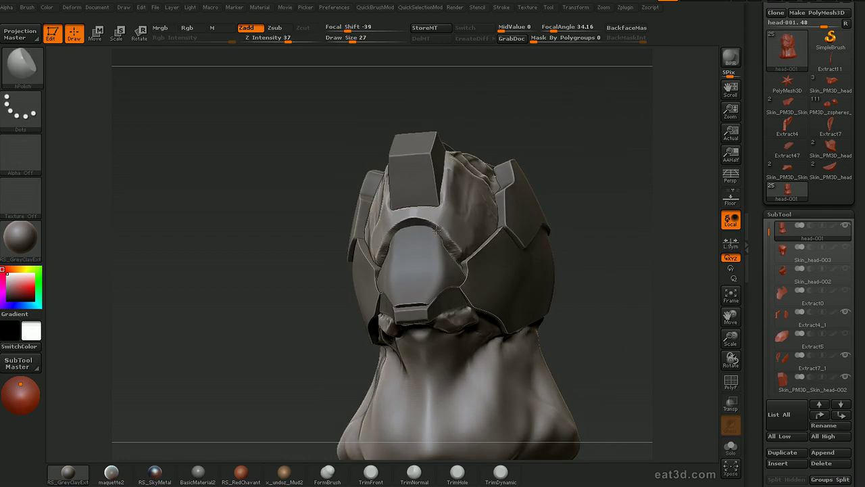
shift+drag(421, 229, 435, 228)
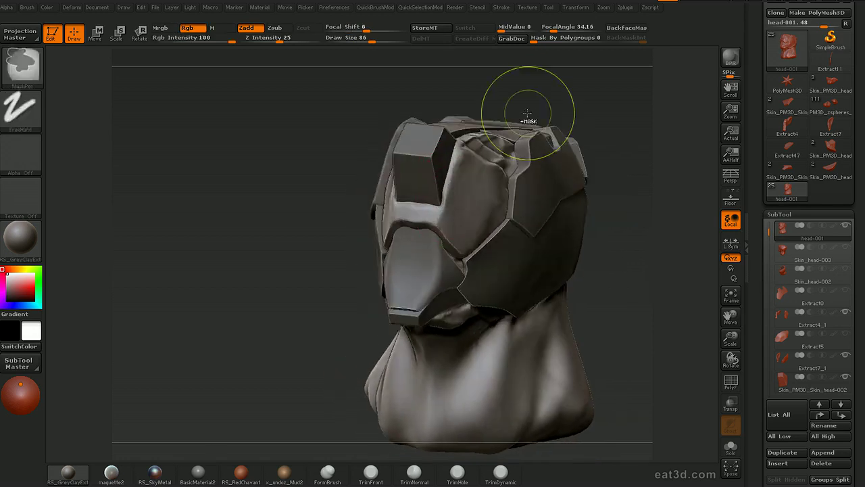
- Flatten and smooth the sculpt beneath the forehead block with transparency temporarily on
click(731, 404)
shift+drag(432, 196, 424, 207)
key(space)
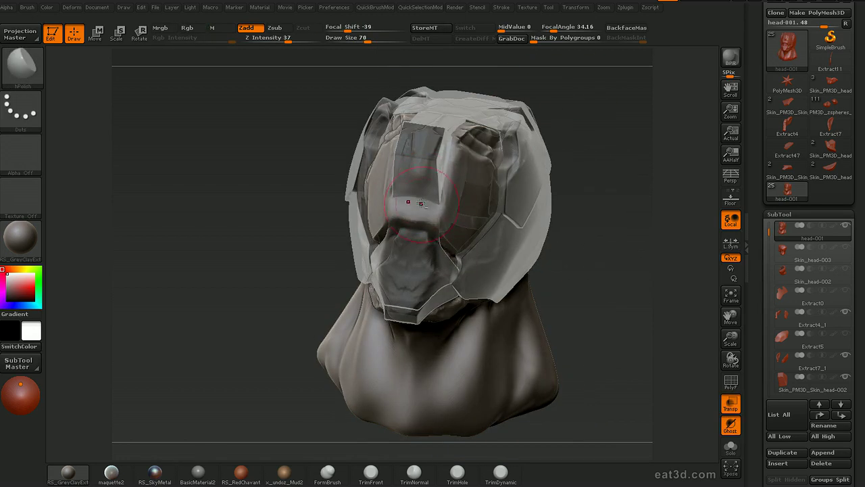
shift+drag(410, 188, 440, 177)
click(731, 403)
- Polish and smooth the side surface of the face beside the forehead block into a flat plane
drag(649, 332, 574, 311)
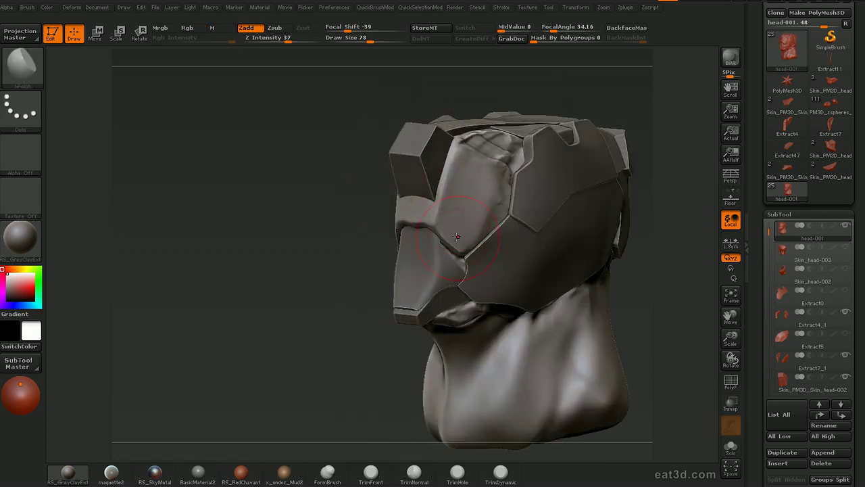
shift+drag(493, 169, 476, 161)
mouse_move(379, 102)
mouse_down()
mouse_move(548, 123)
mouse_move(566, 110)
mouse_move(419, 115)
mouse_up()
- Isolate the head sculpt as head-002 and clip away its neck and outer parts with ClipCurve
key(space)
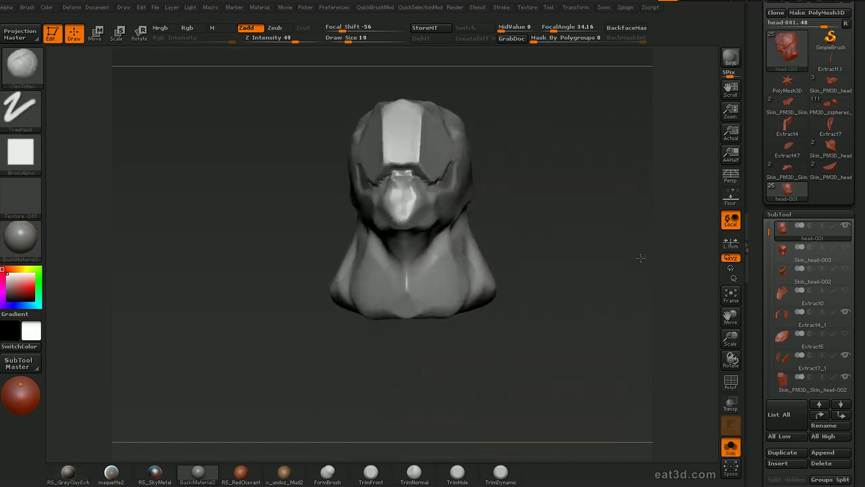
mouse_move(513, 257)
mouse_down()
mouse_move(602, 253)
mouse_move(625, 275)
mouse_move(657, 170)
mouse_move(624, 188)
mouse_move(653, 222)
mouse_up()
ctrl+shift+drag(433, 154, 470, 363)
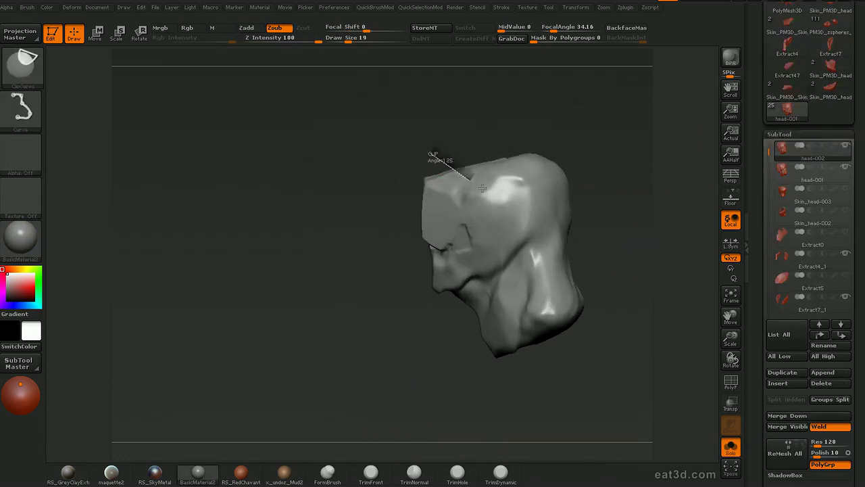
ctrl+shift+drag(495, 254, 400, 268)
mouse_move(580, 216)
mouse_down()
mouse_move(533, 223)
mouse_move(581, 219)
mouse_move(570, 198)
mouse_up()
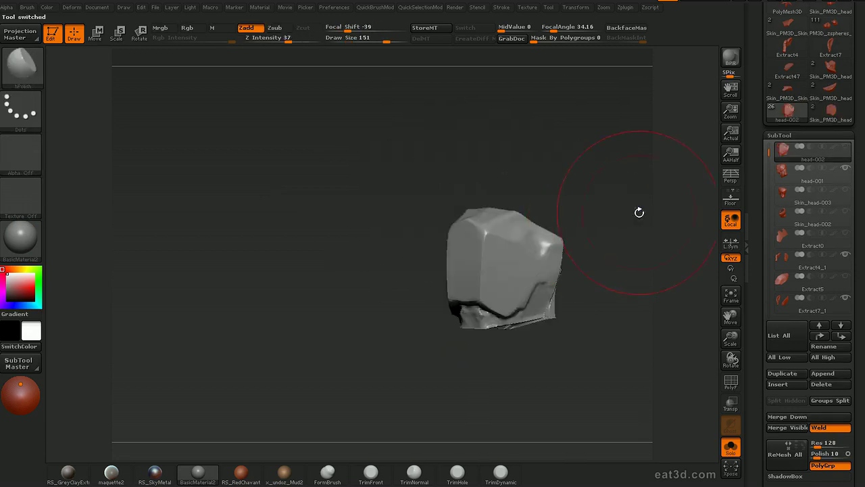
- Select the remeshed Skin_PM3D_head-002 subtool and show it together with the other armor plates
drag(640, 214, 699, 179)
drag(769, 152, 769, 296)
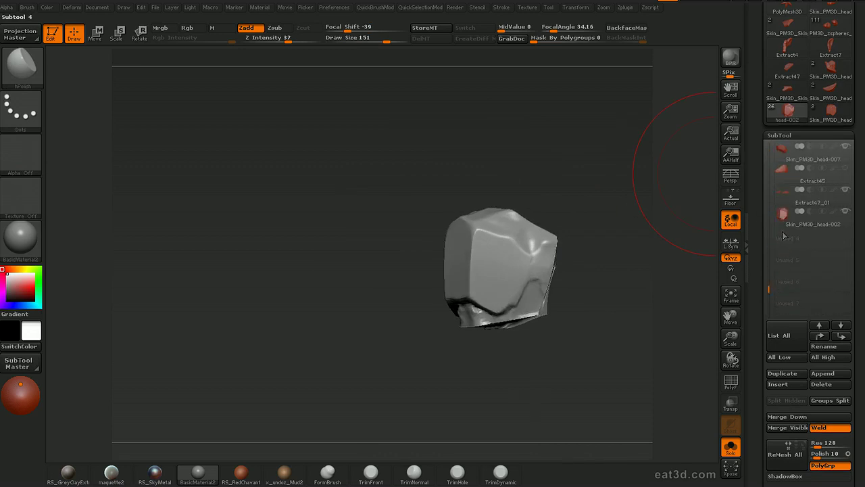
click(790, 216)
key(alt+s)
alt+drag(672, 331, 696, 392)
alt+click(518, 240)
drag(769, 160, 772, 300)
click(784, 193)
- Flatten the side faces of the Skin_PM3D_head-002 plate into crisp planes with the hPolish brush
alt+drag(678, 251, 666, 226)
drag(666, 227, 641, 179)
drag(640, 179, 589, 271)
drag(678, 105, 522, 193)
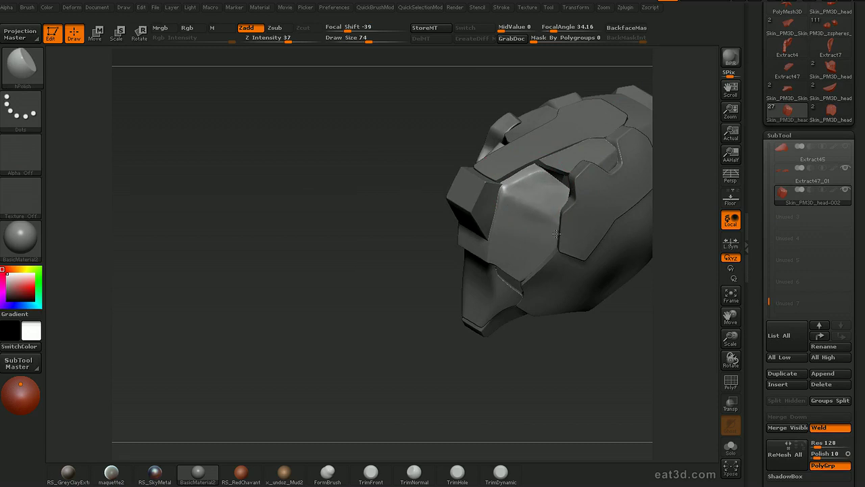
mouse_move(501, 345)
mouse_down()
mouse_move(604, 188)
mouse_move(521, 195)
mouse_up()
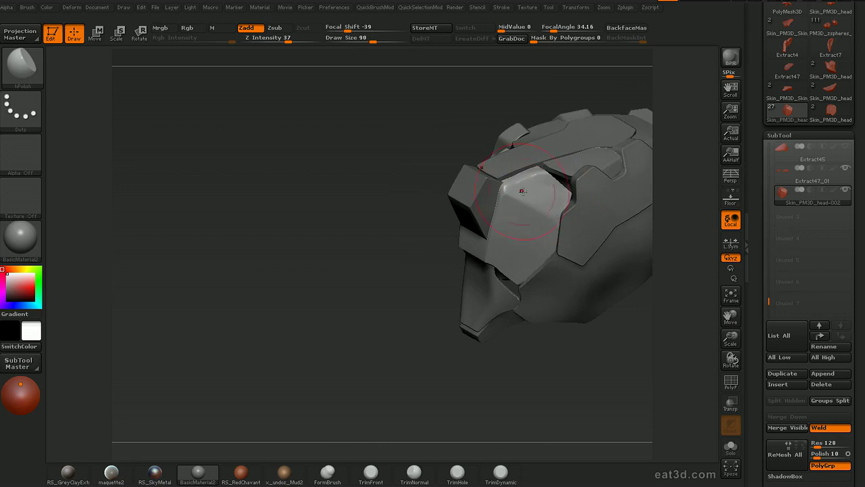
- Clip the upper and outer edges of the Skin_PM3D_head-002 face plate with ClipCurve
drag(432, 318, 449, 250)
ctrl+shift+drag(451, 217, 580, 158)
drag(410, 209, 525, 220)
drag(688, 159, 682, 113)
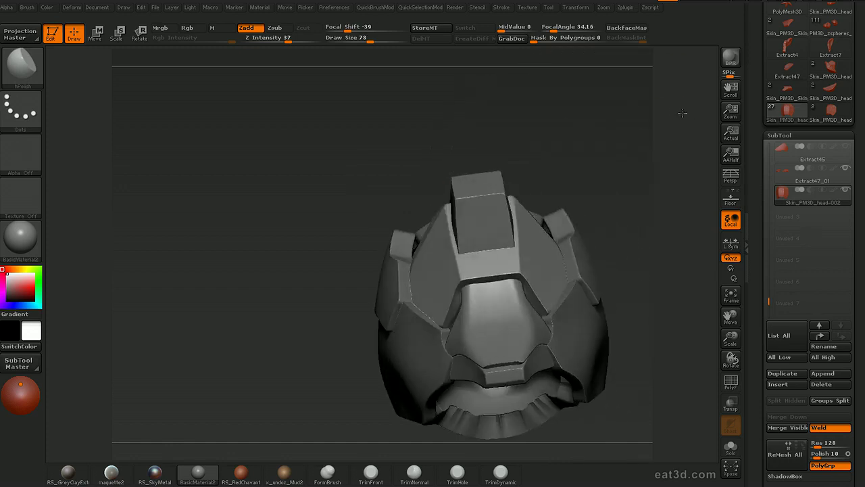
ctrl+shift+drag(499, 184, 517, 209)
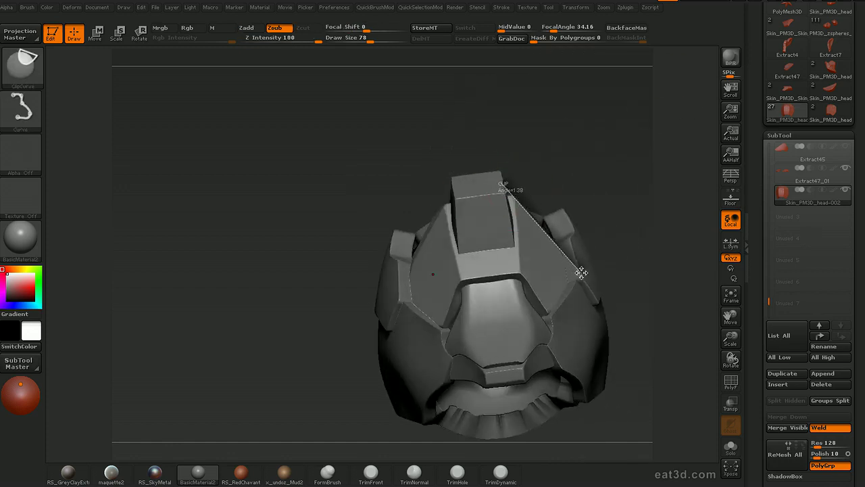